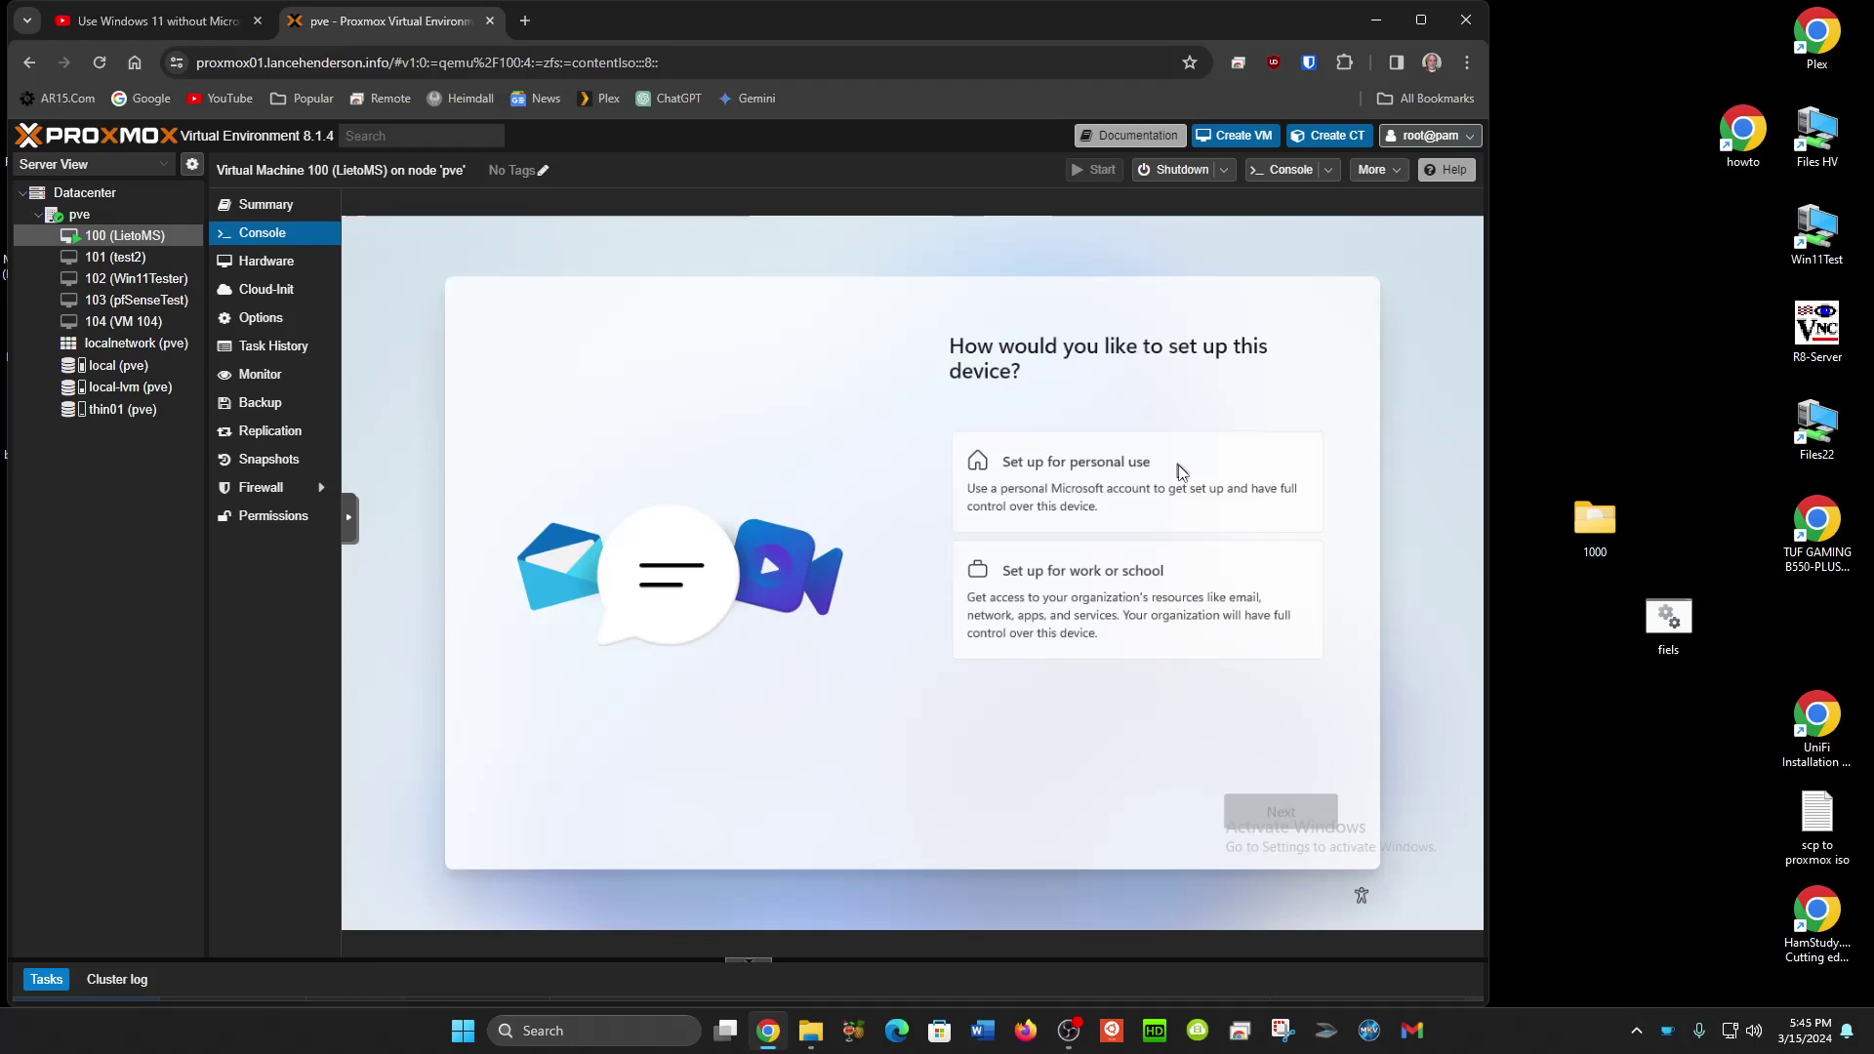
# Choose 'Set up for personal use' and begin Microsoft account sign-in.
pyautogui.click(1152, 478)
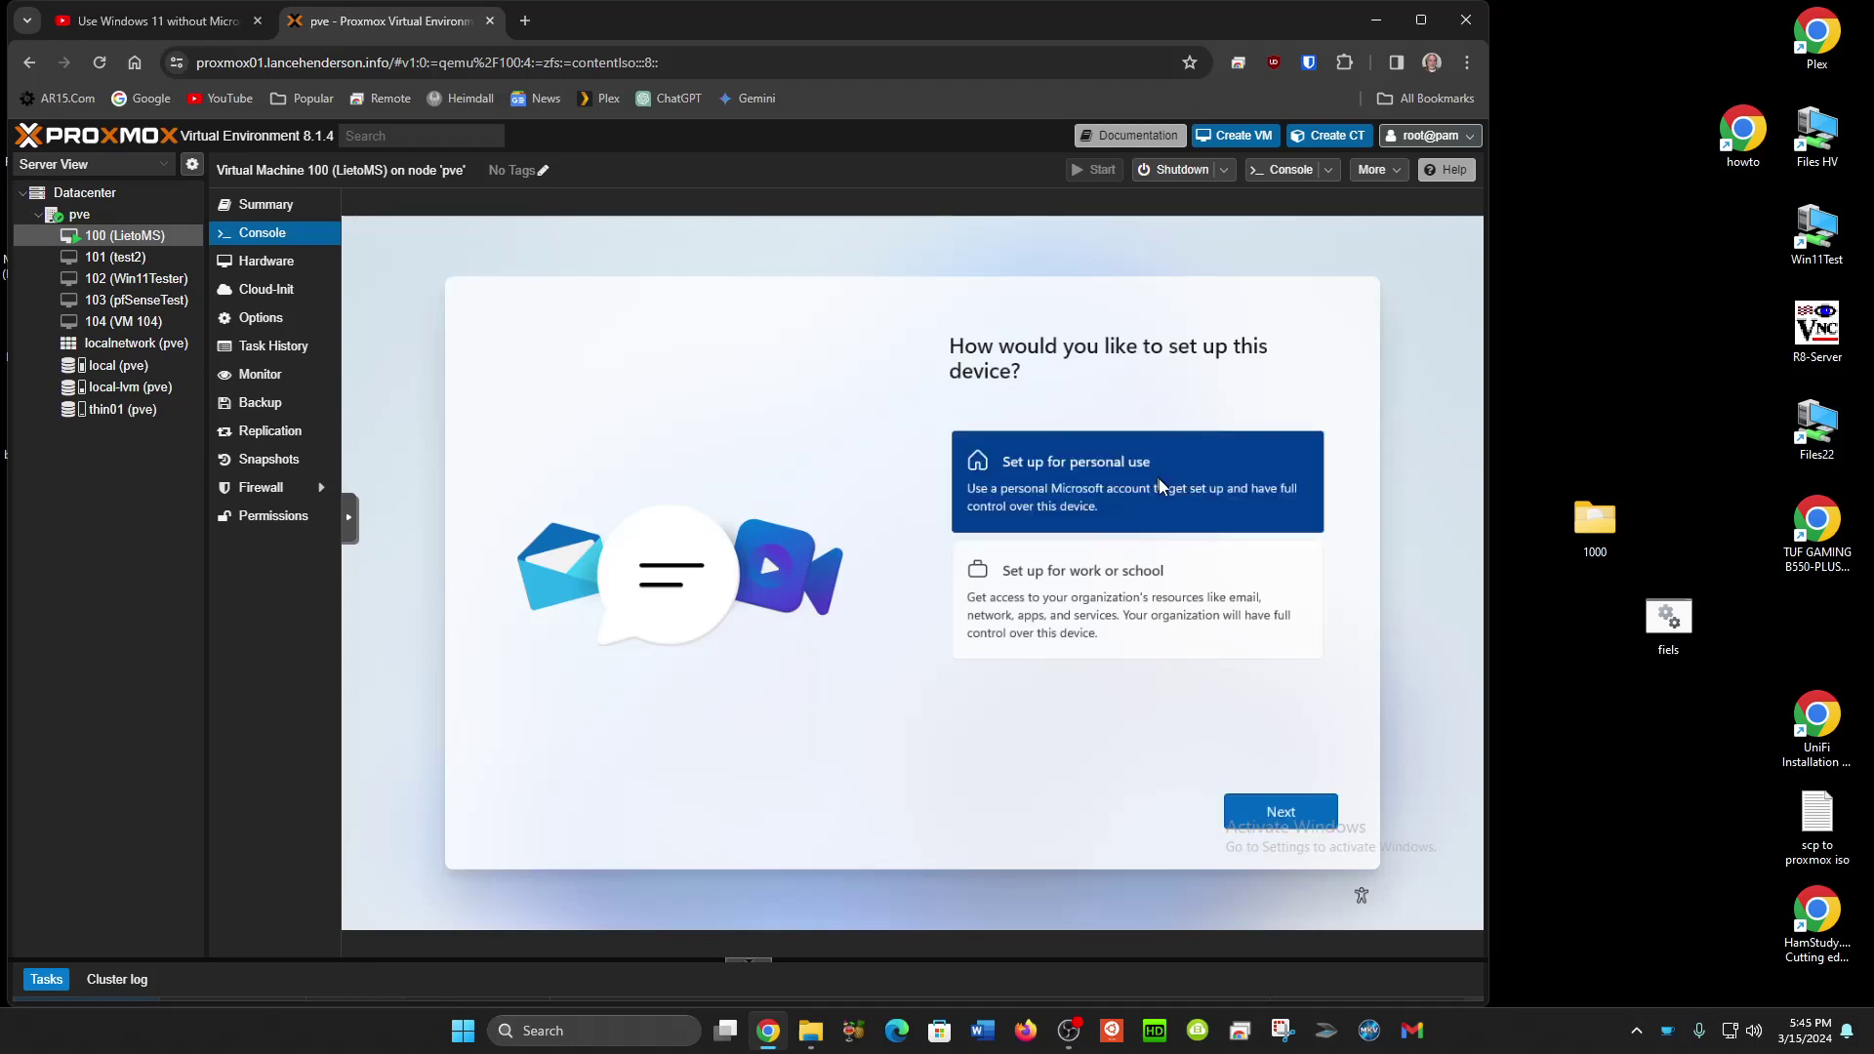
pyautogui.click(1273, 820)
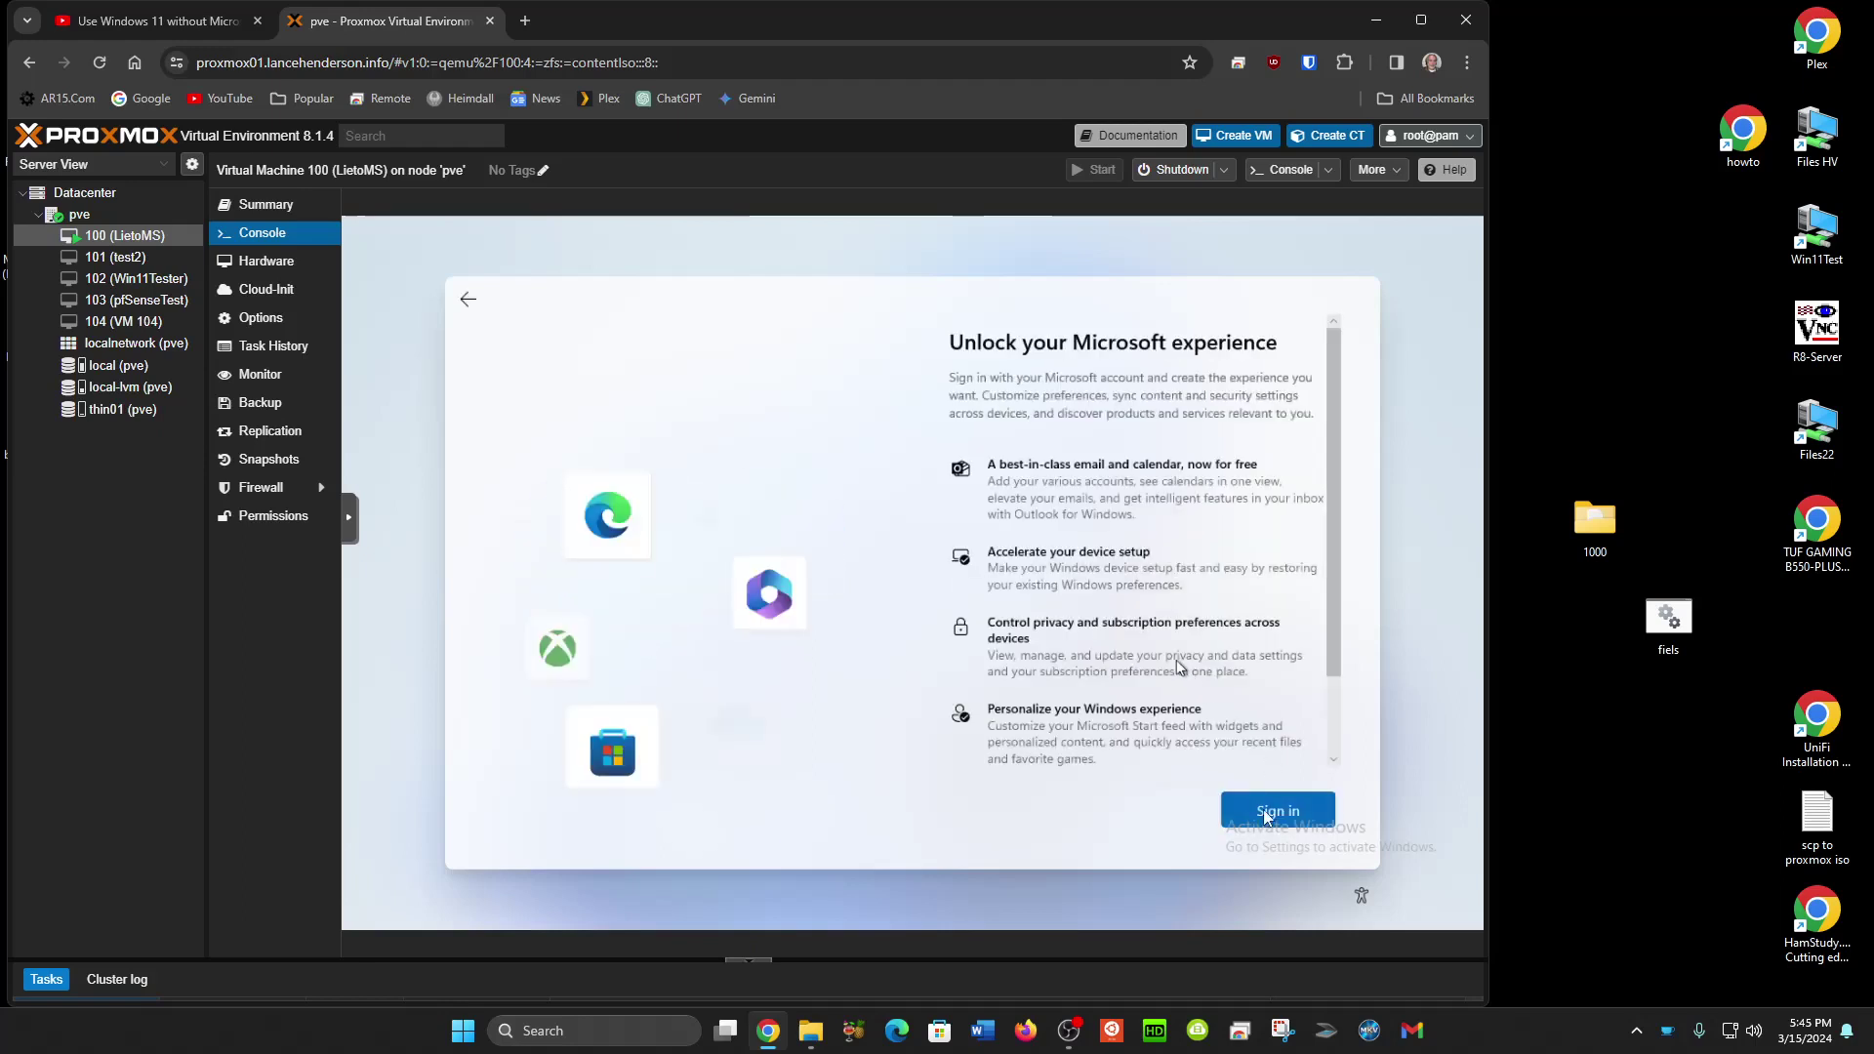
pyautogui.click(1266, 815)
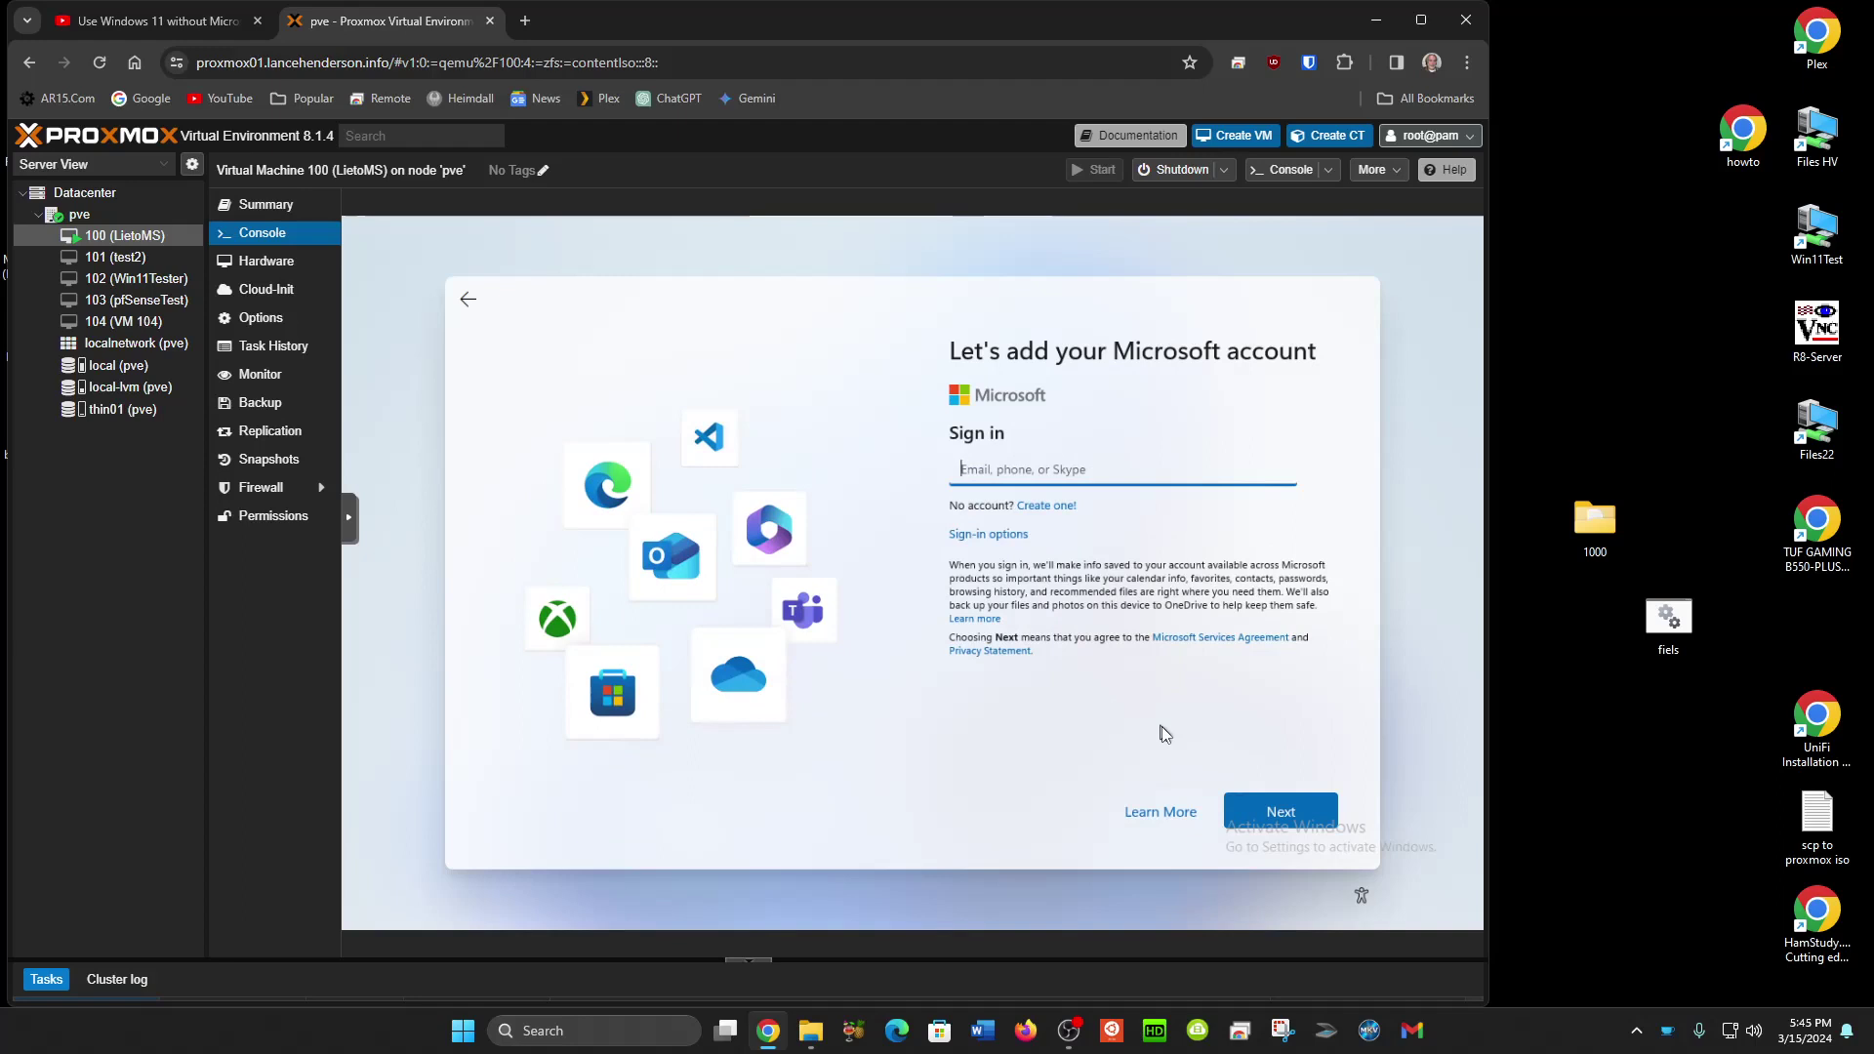
# Enter a made-up email address, correcting its typo, and a dummy password, then attempt sign-in.
pyautogui.write('no@tahnkyou.com')
pyautogui.click(1025, 470)
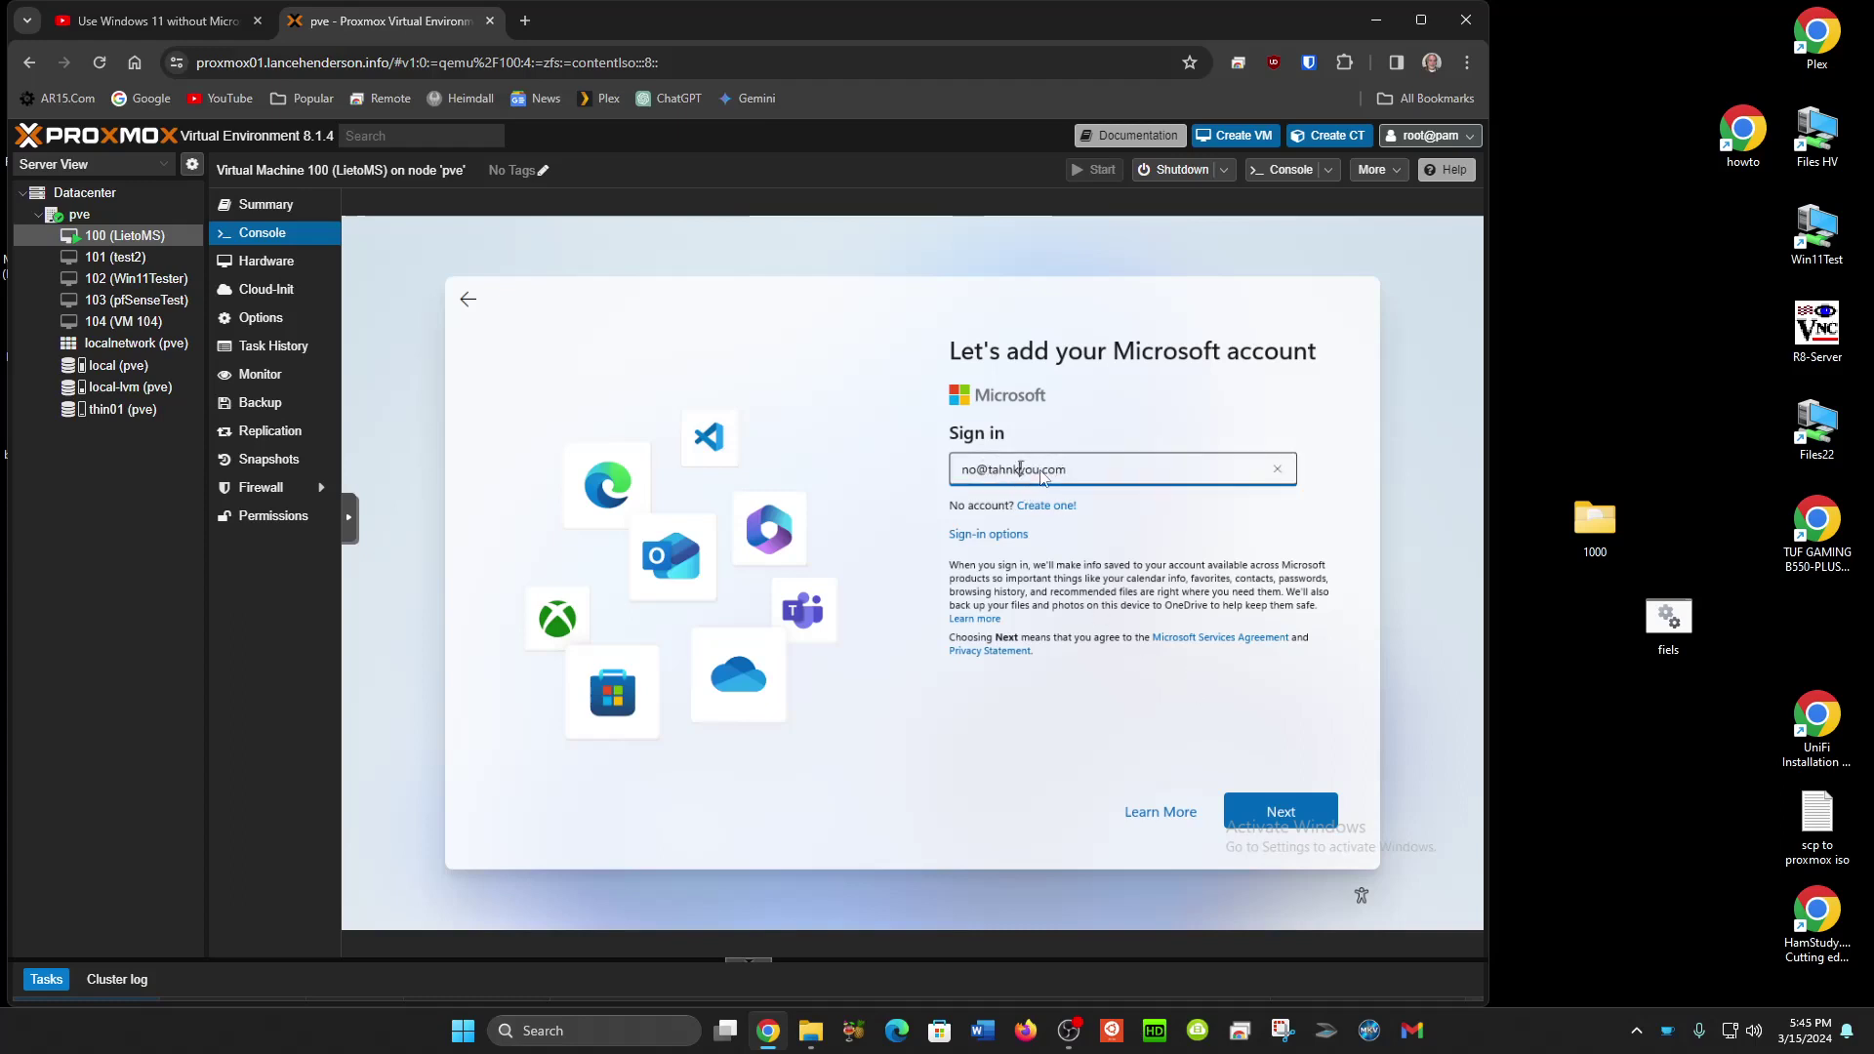
pyautogui.press('BackSpace')
pyautogui.press('BackSpace')
pyautogui.press('BackSpace')
pyautogui.press('BackSpace')
pyautogui.write('hank')
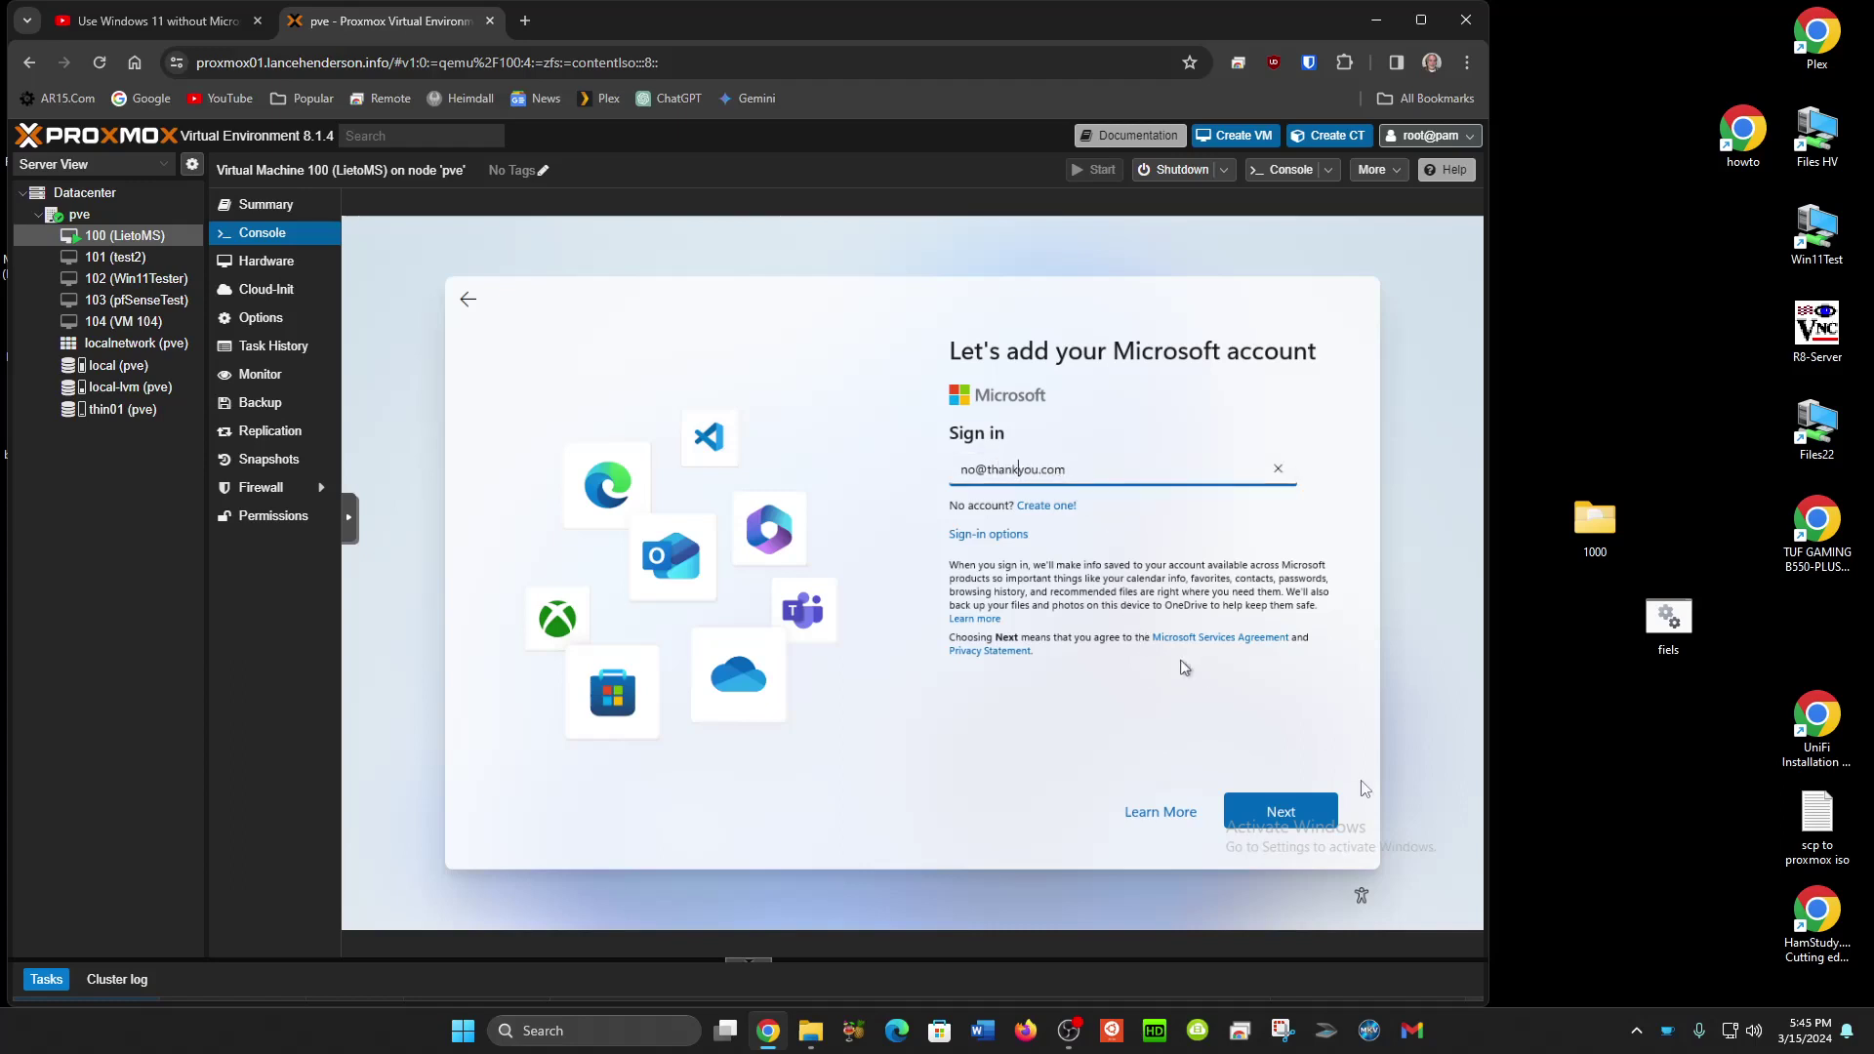
pyautogui.click(1314, 823)
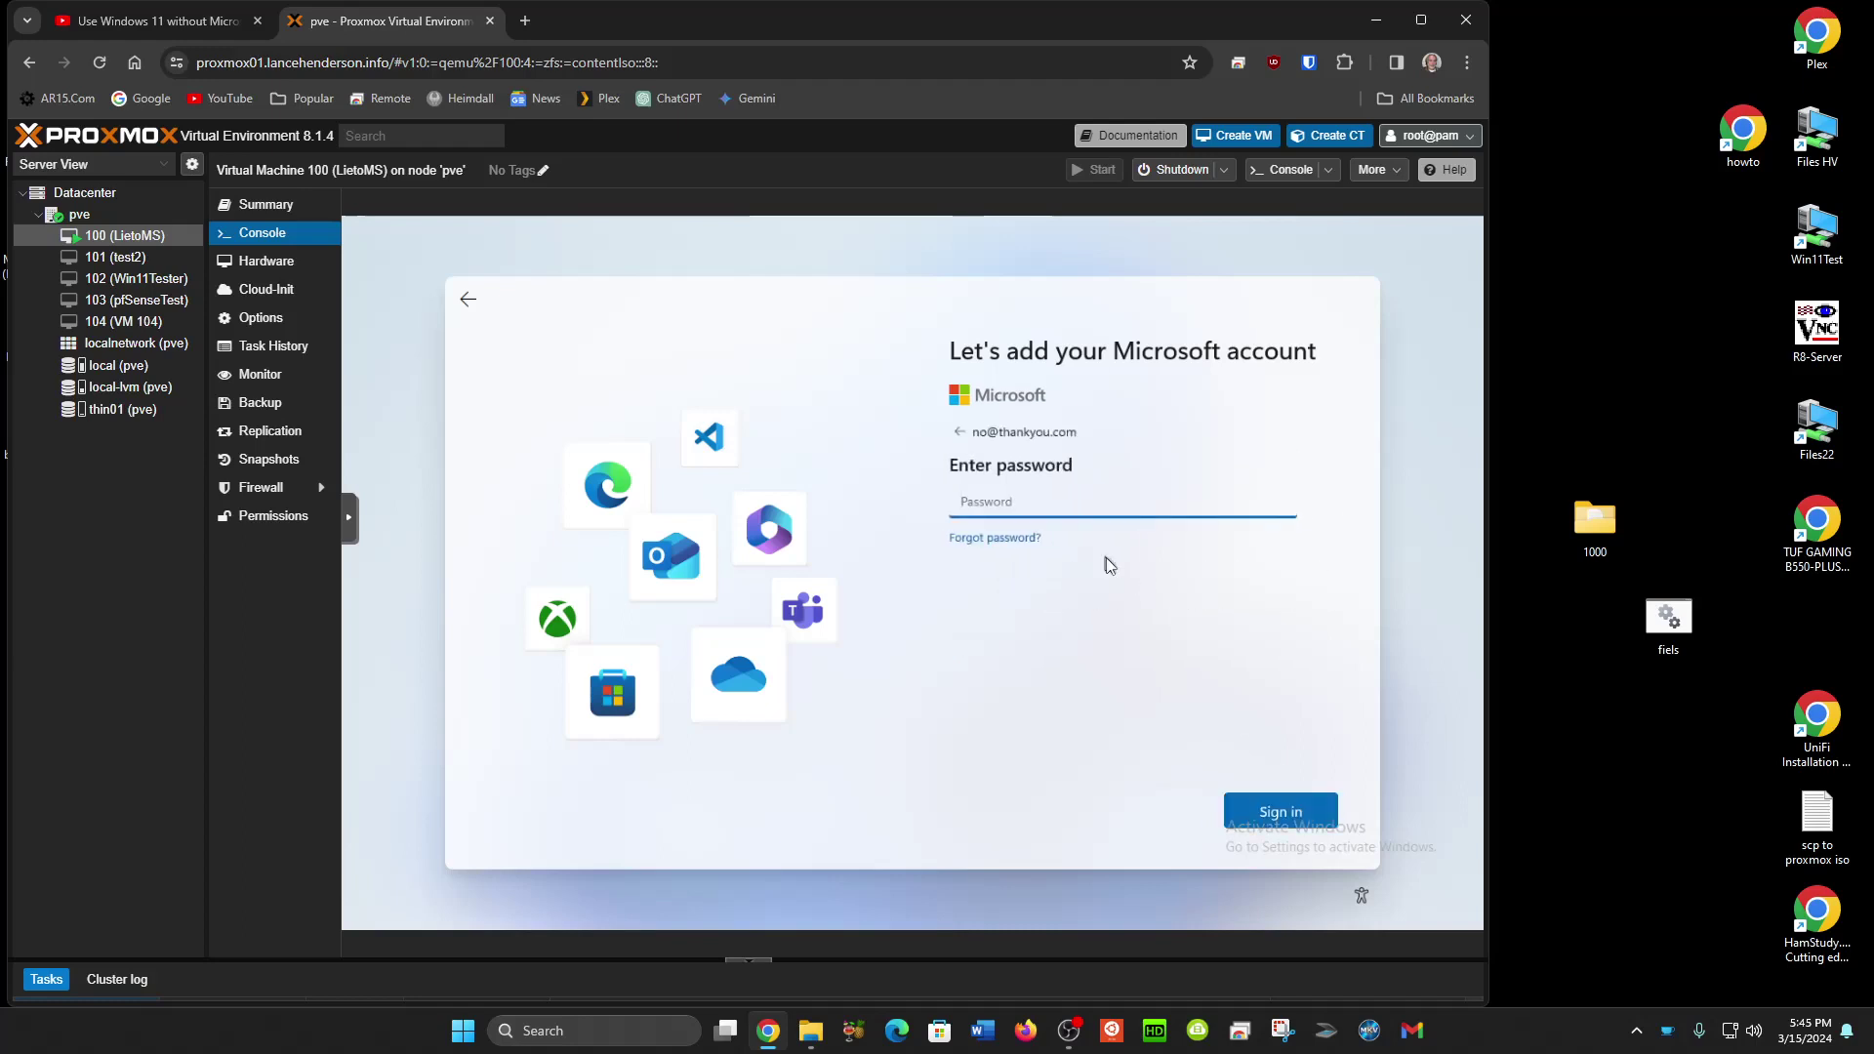
pyautogui.write('•••••')
pyautogui.click(1245, 803)
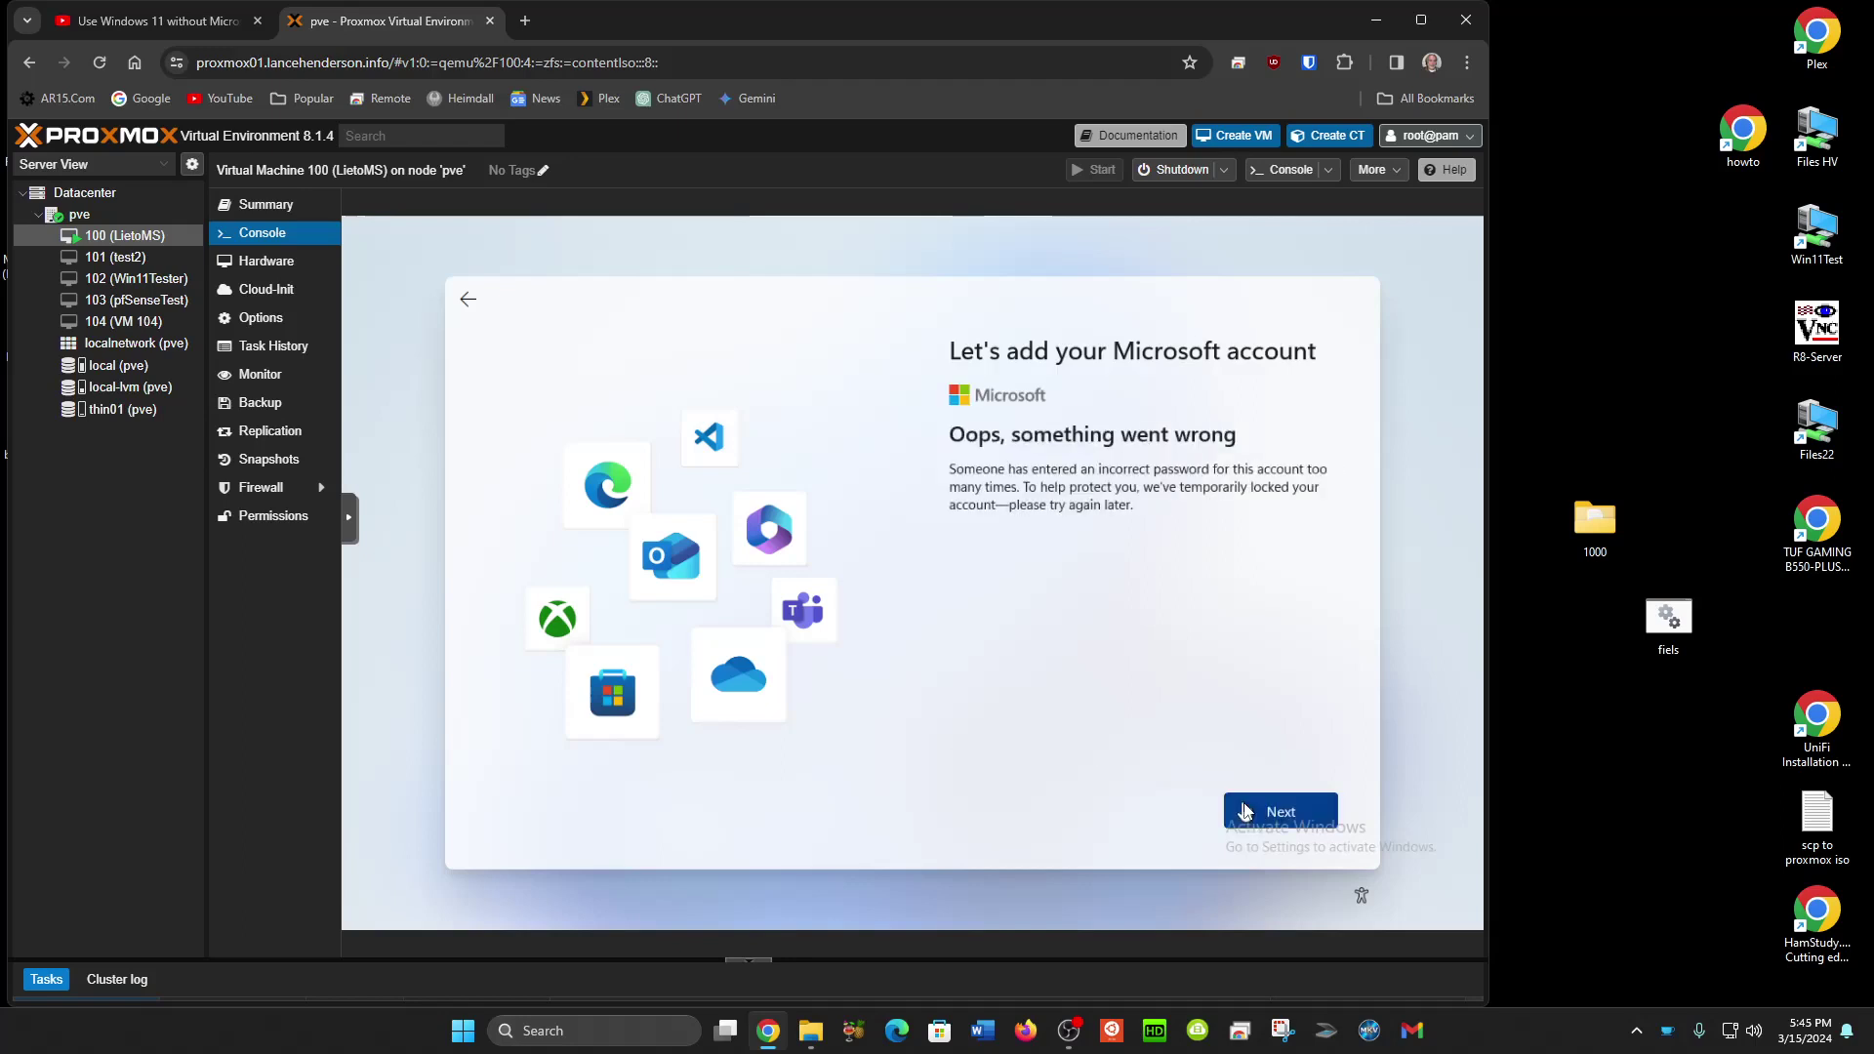
# Get past the locked-account error, name the local account 'lance', and enter its password.
pyautogui.click(1244, 803)
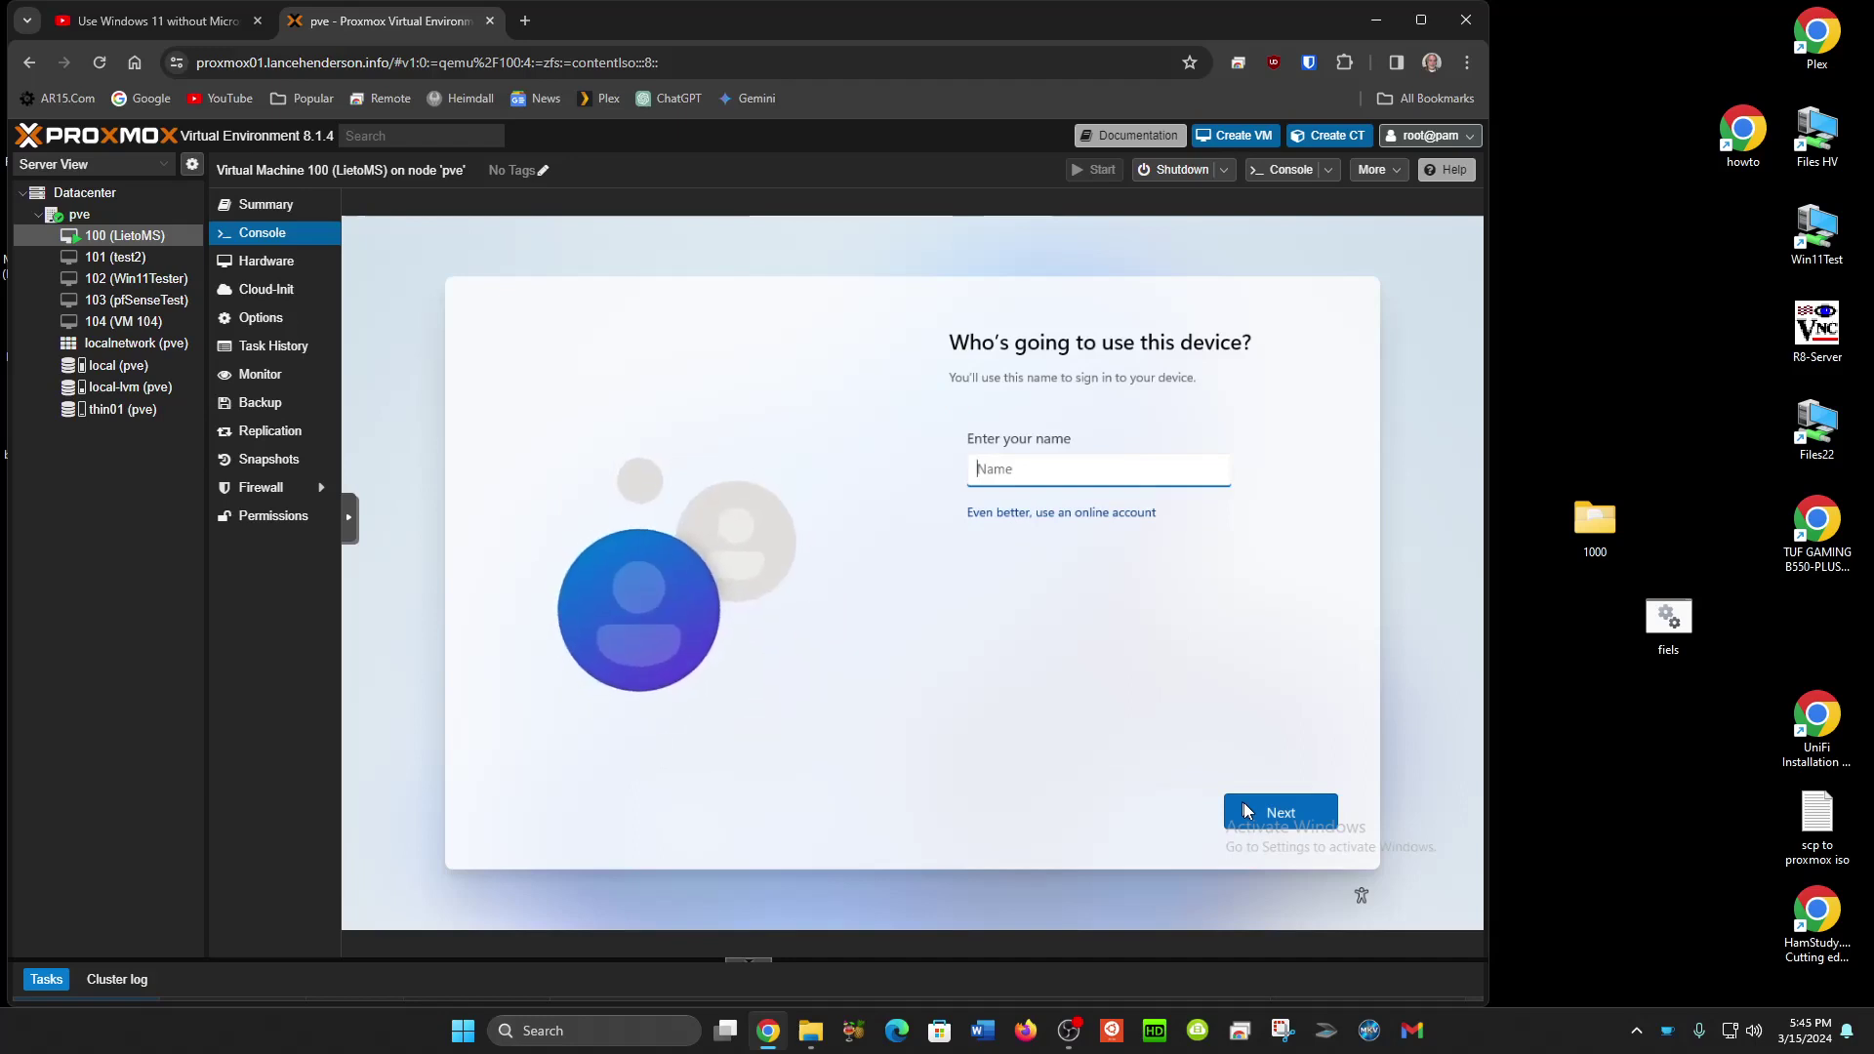
pyautogui.write('lance')
pyautogui.press('Tab')
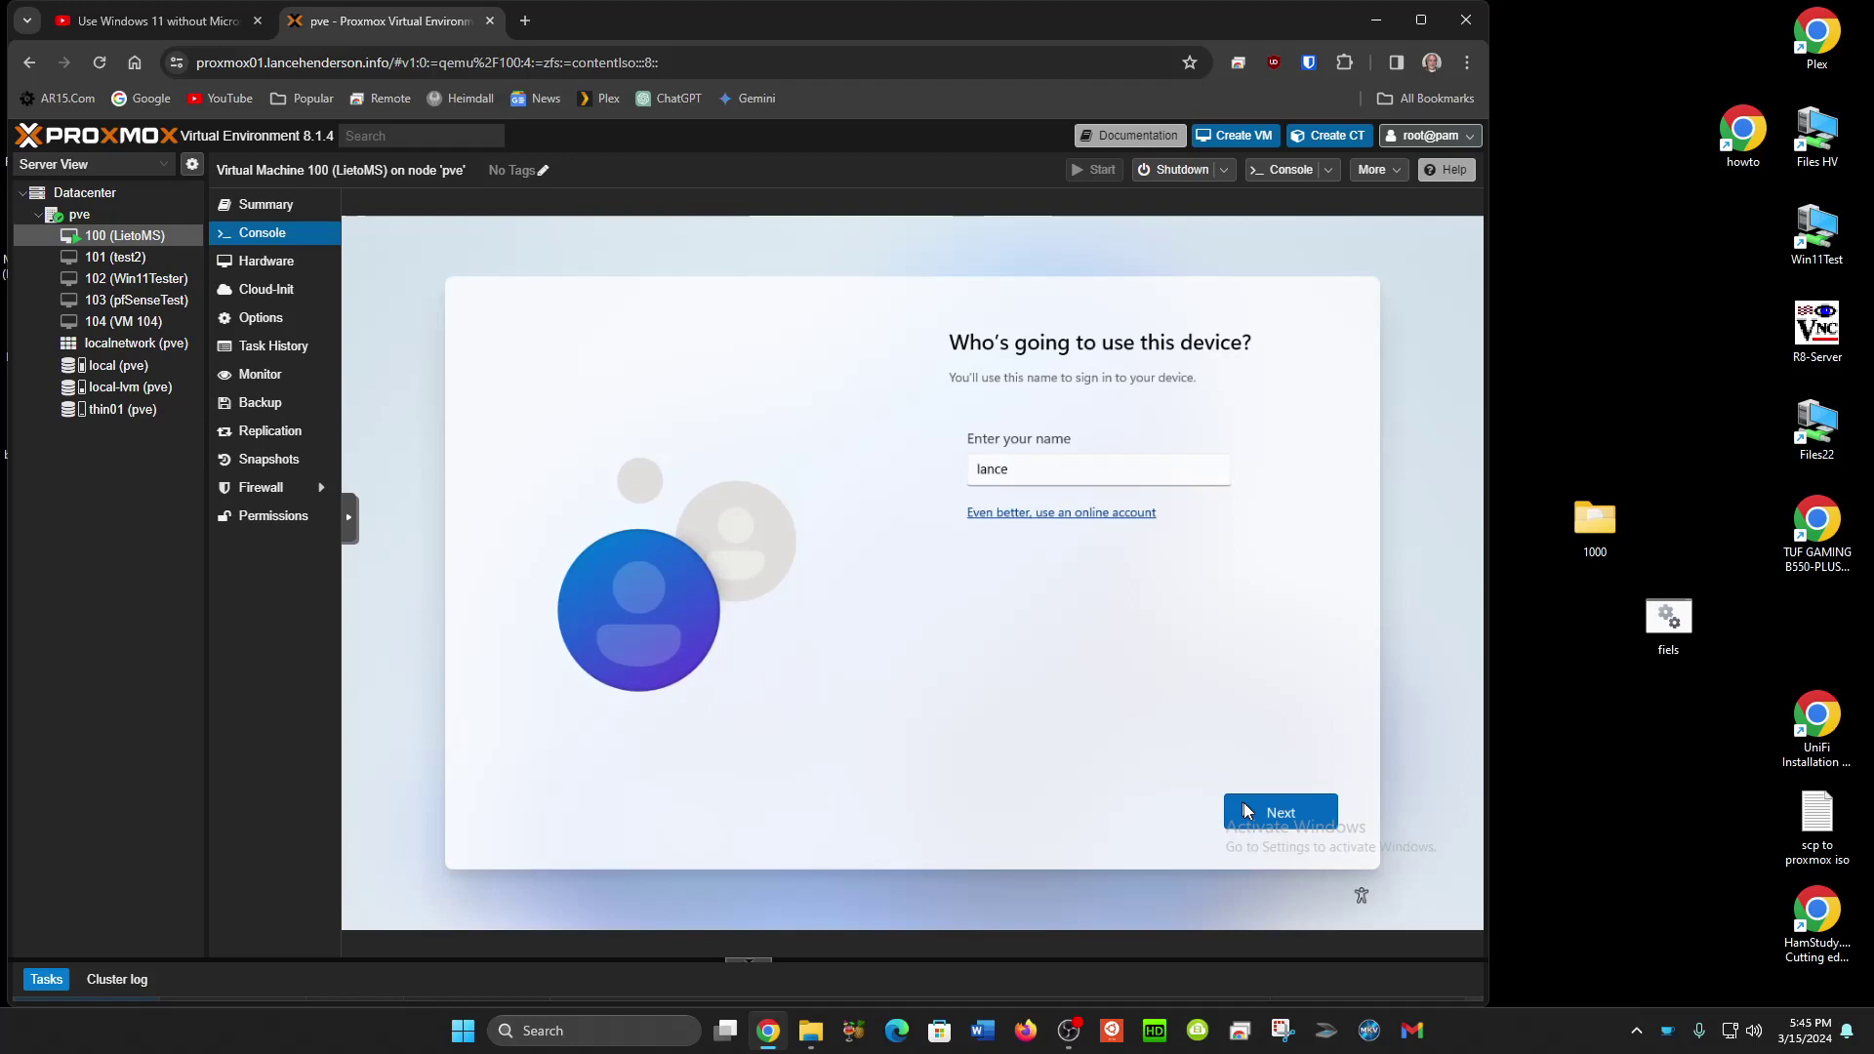
pyautogui.press('Tab')
pyautogui.press('Return')
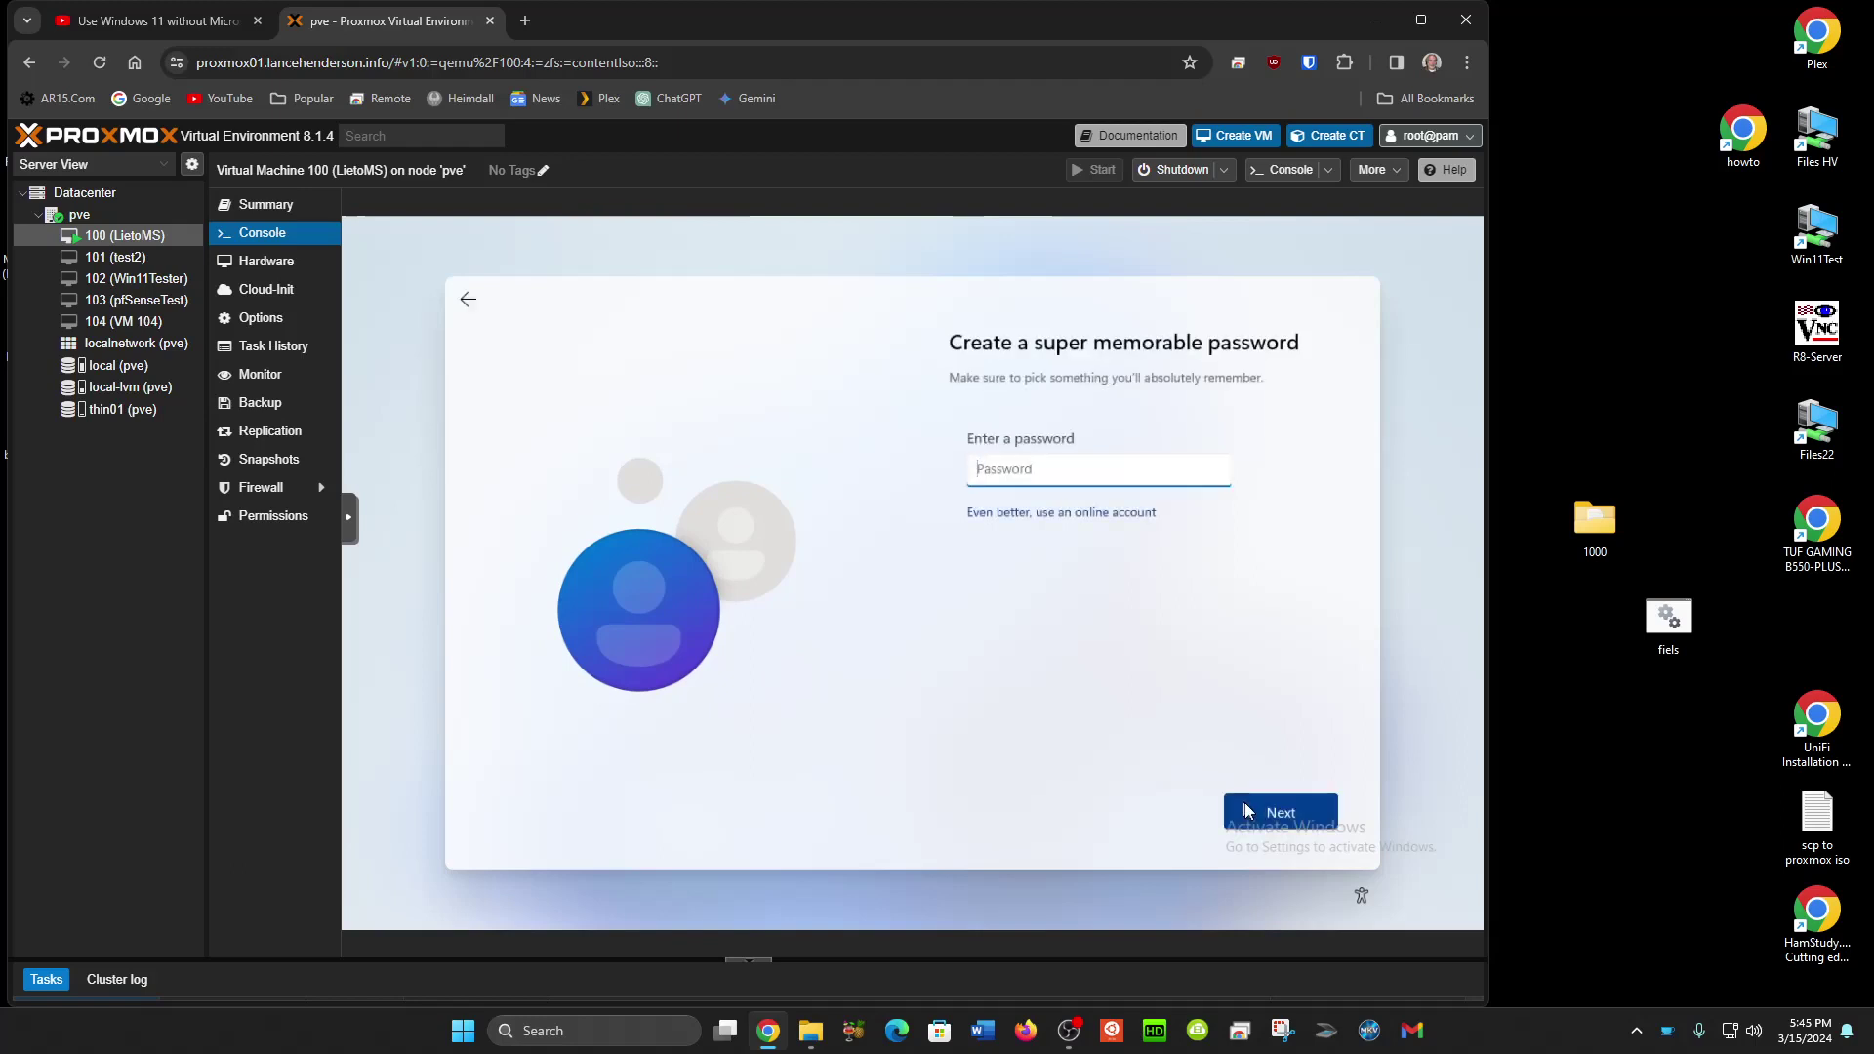
pyautogui.write('**********')
pyautogui.click(1245, 810)
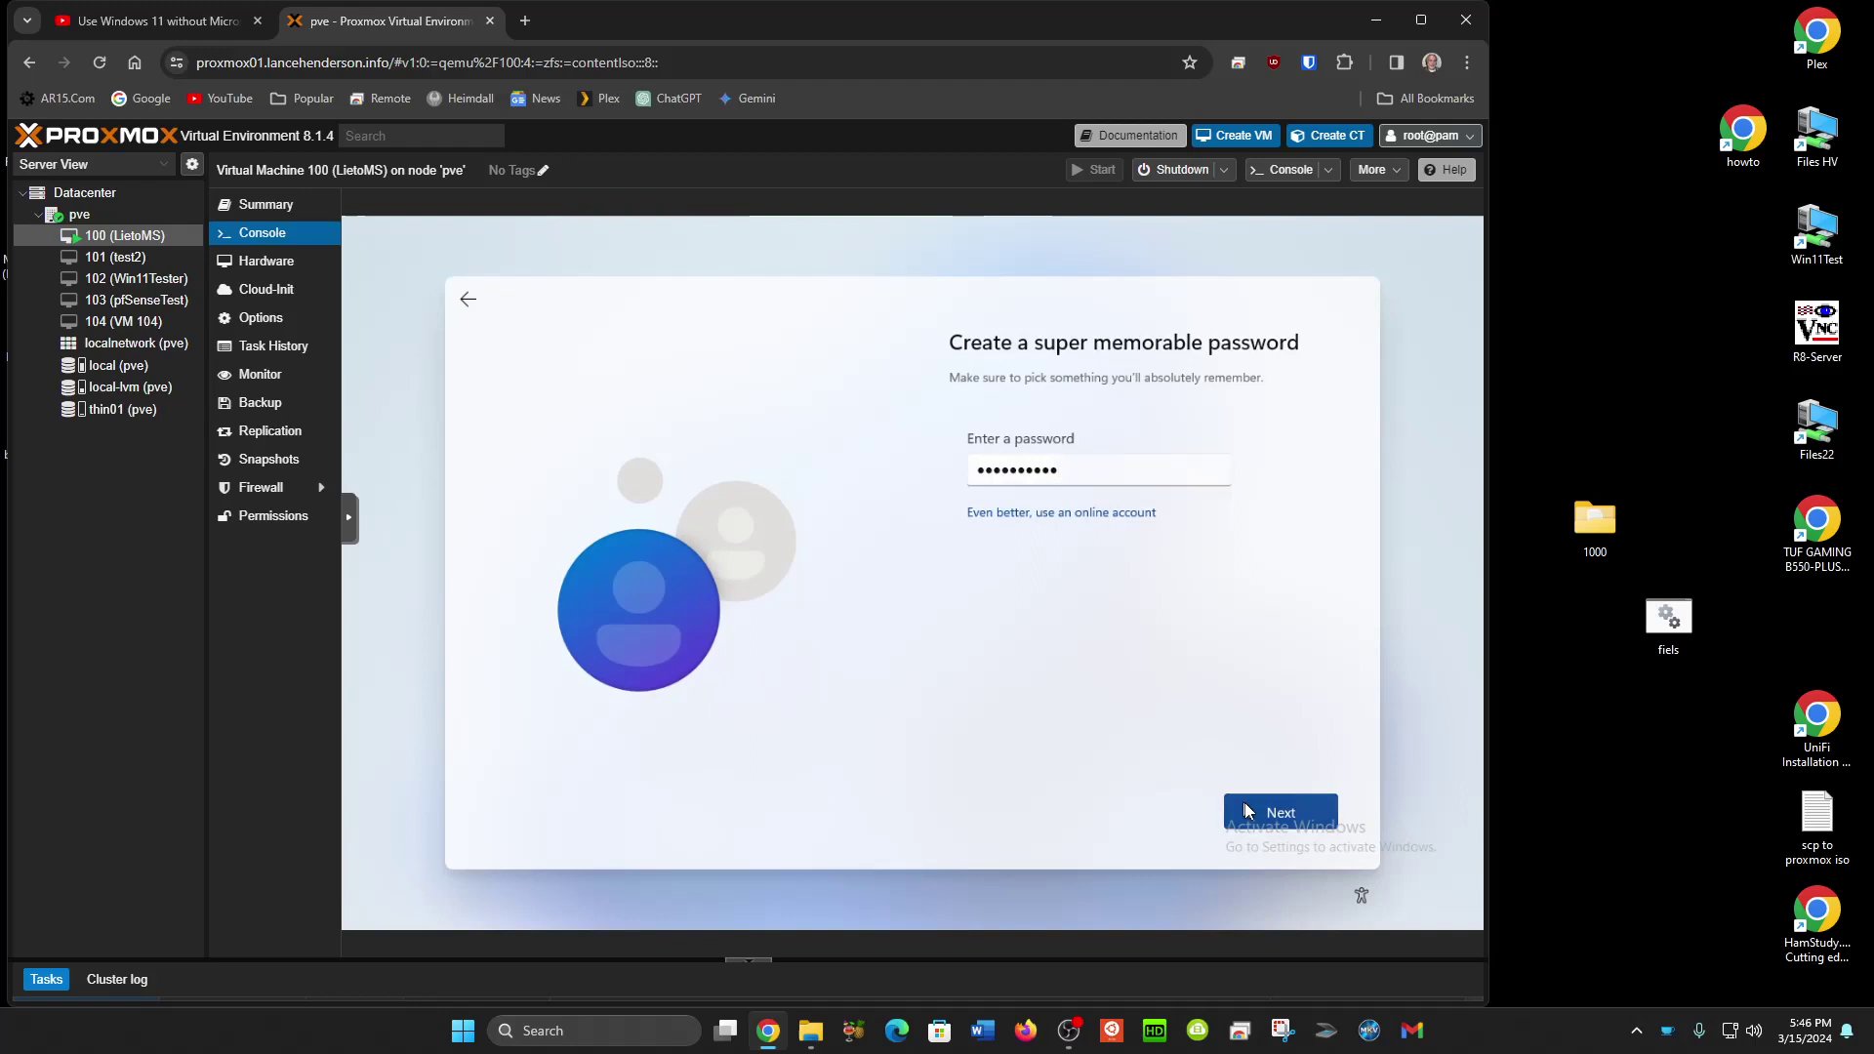
pyautogui.write('**********')
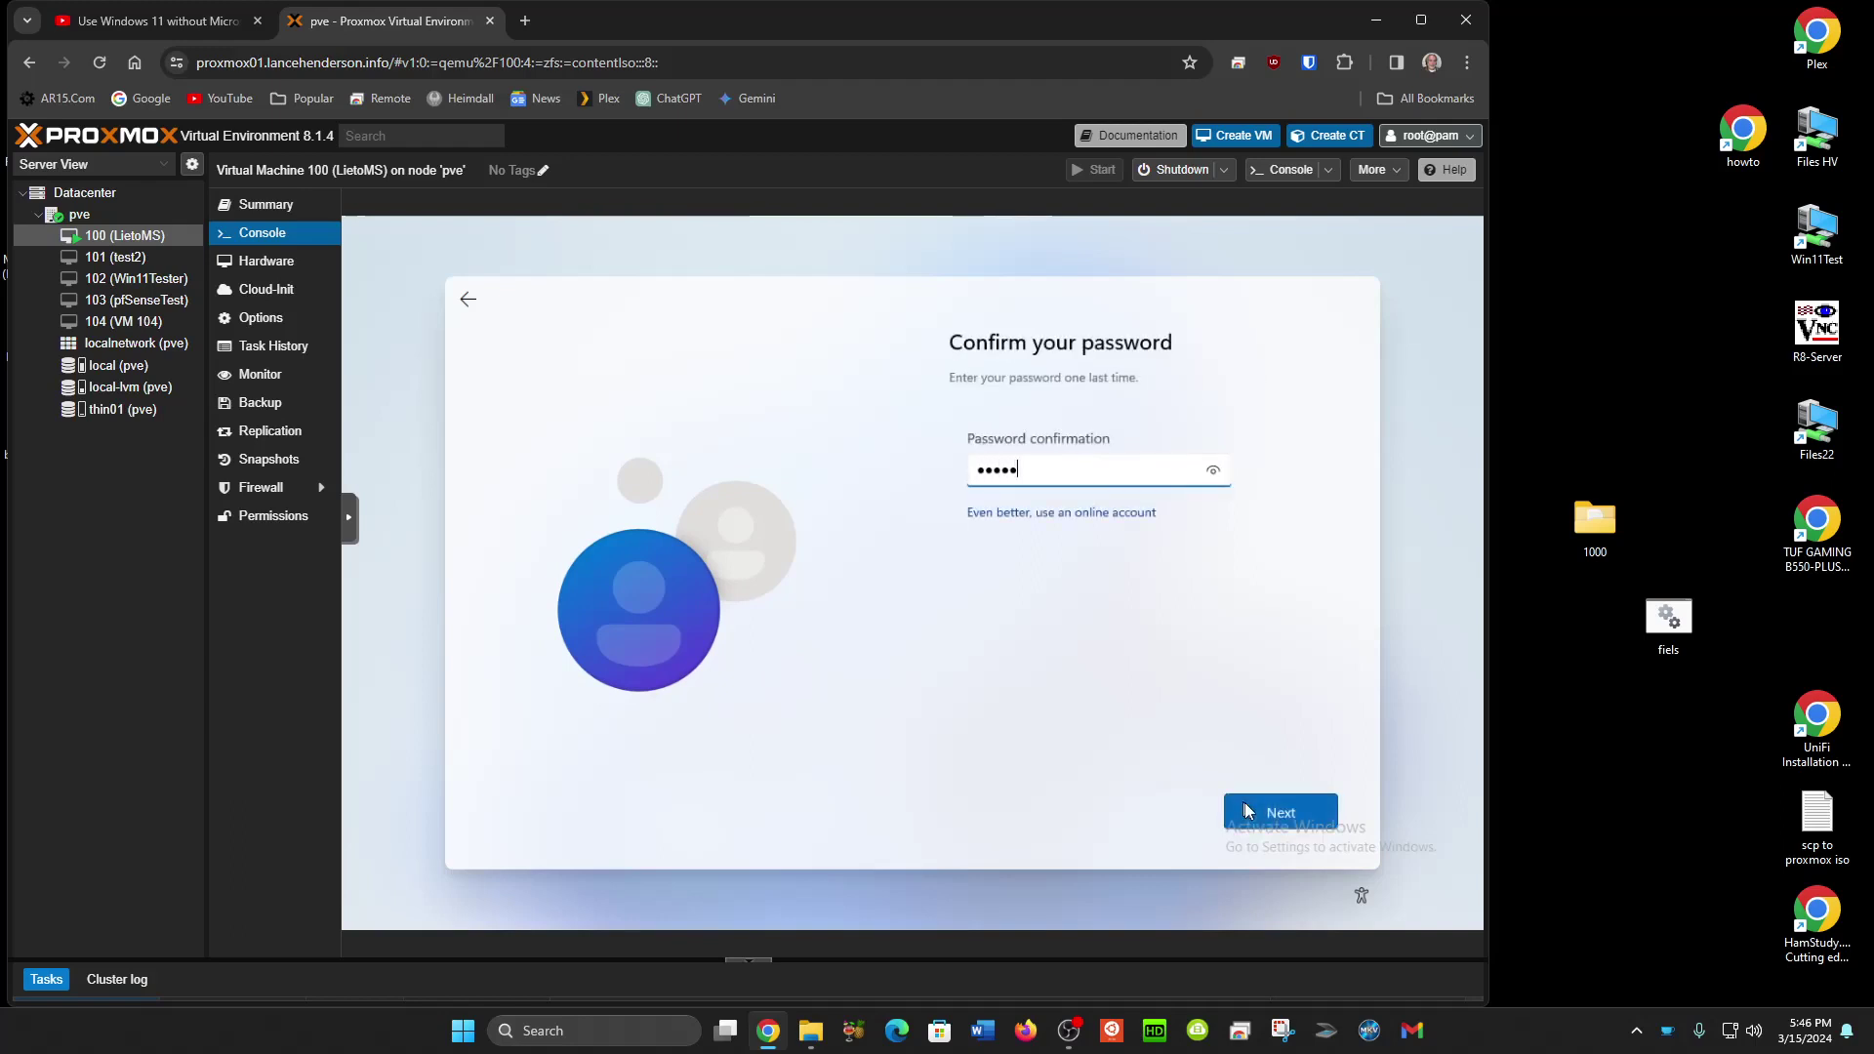
# Confirm the password, then choose the first pet's name security question and answer it.
pyautogui.click(1245, 810)
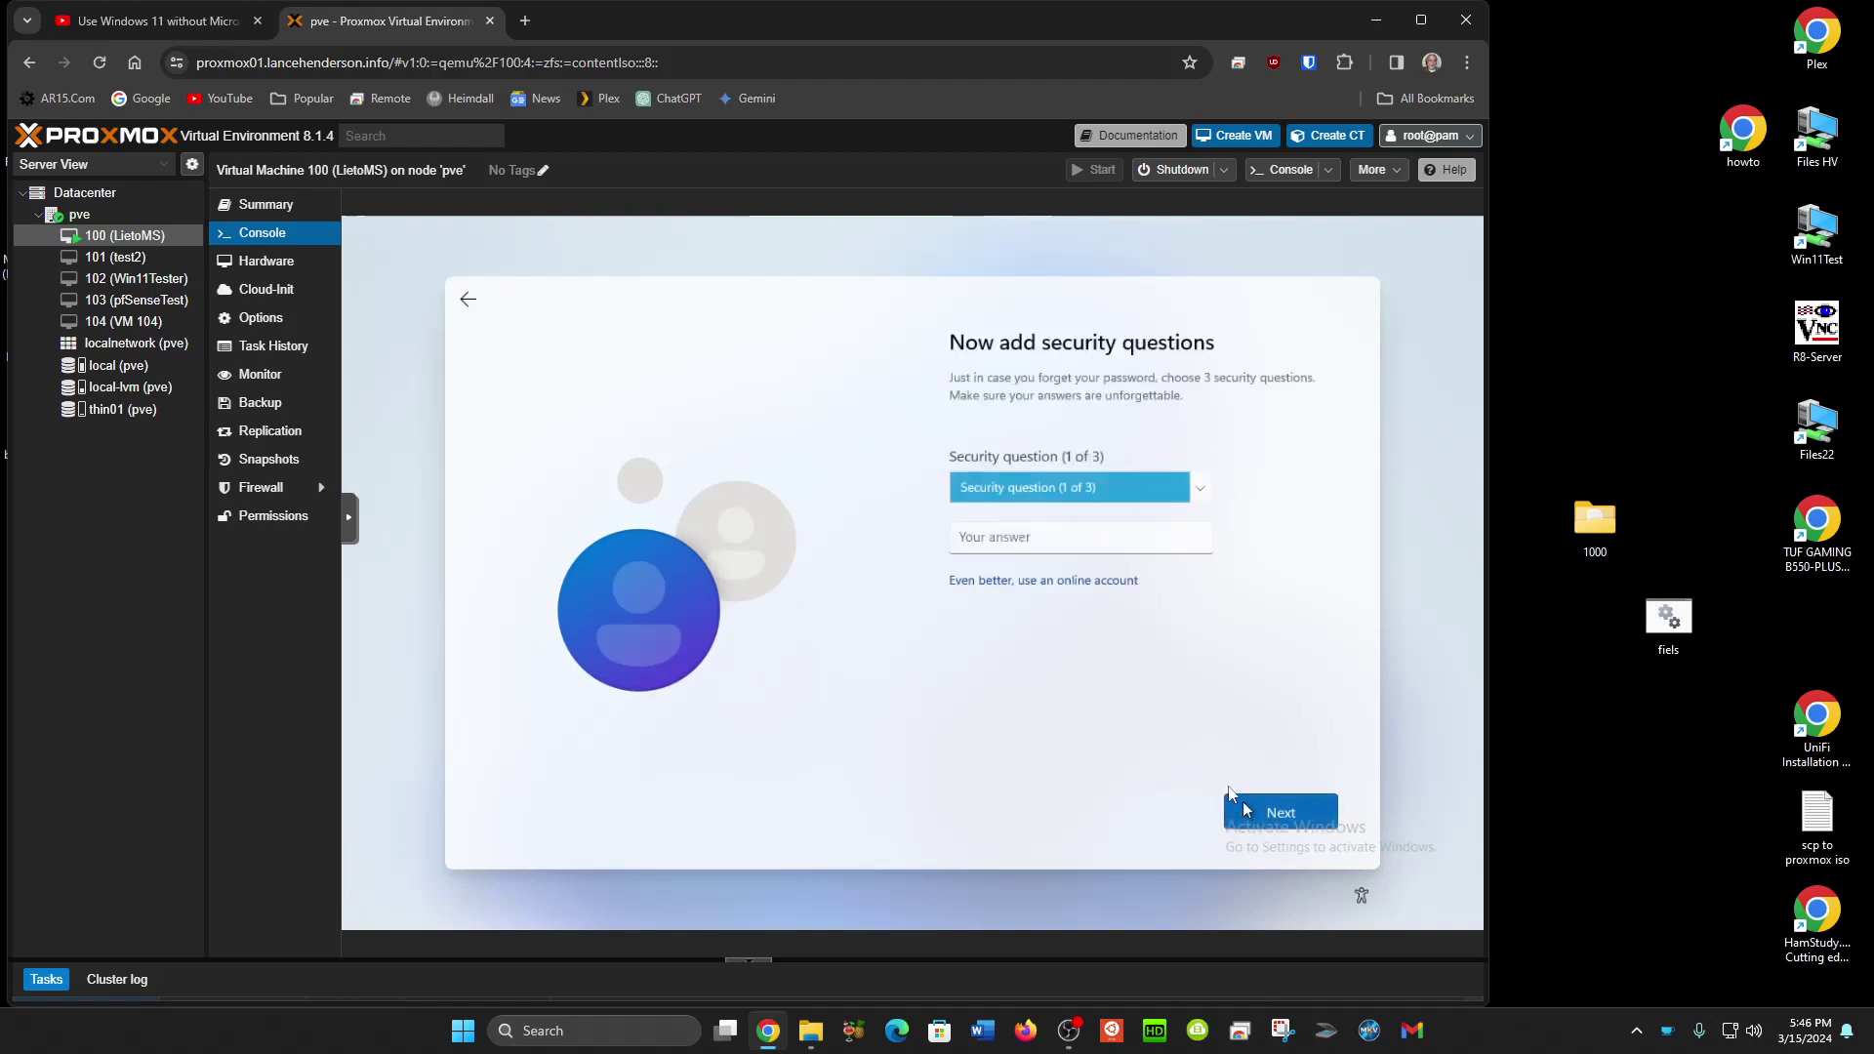
pyautogui.click(1124, 498)
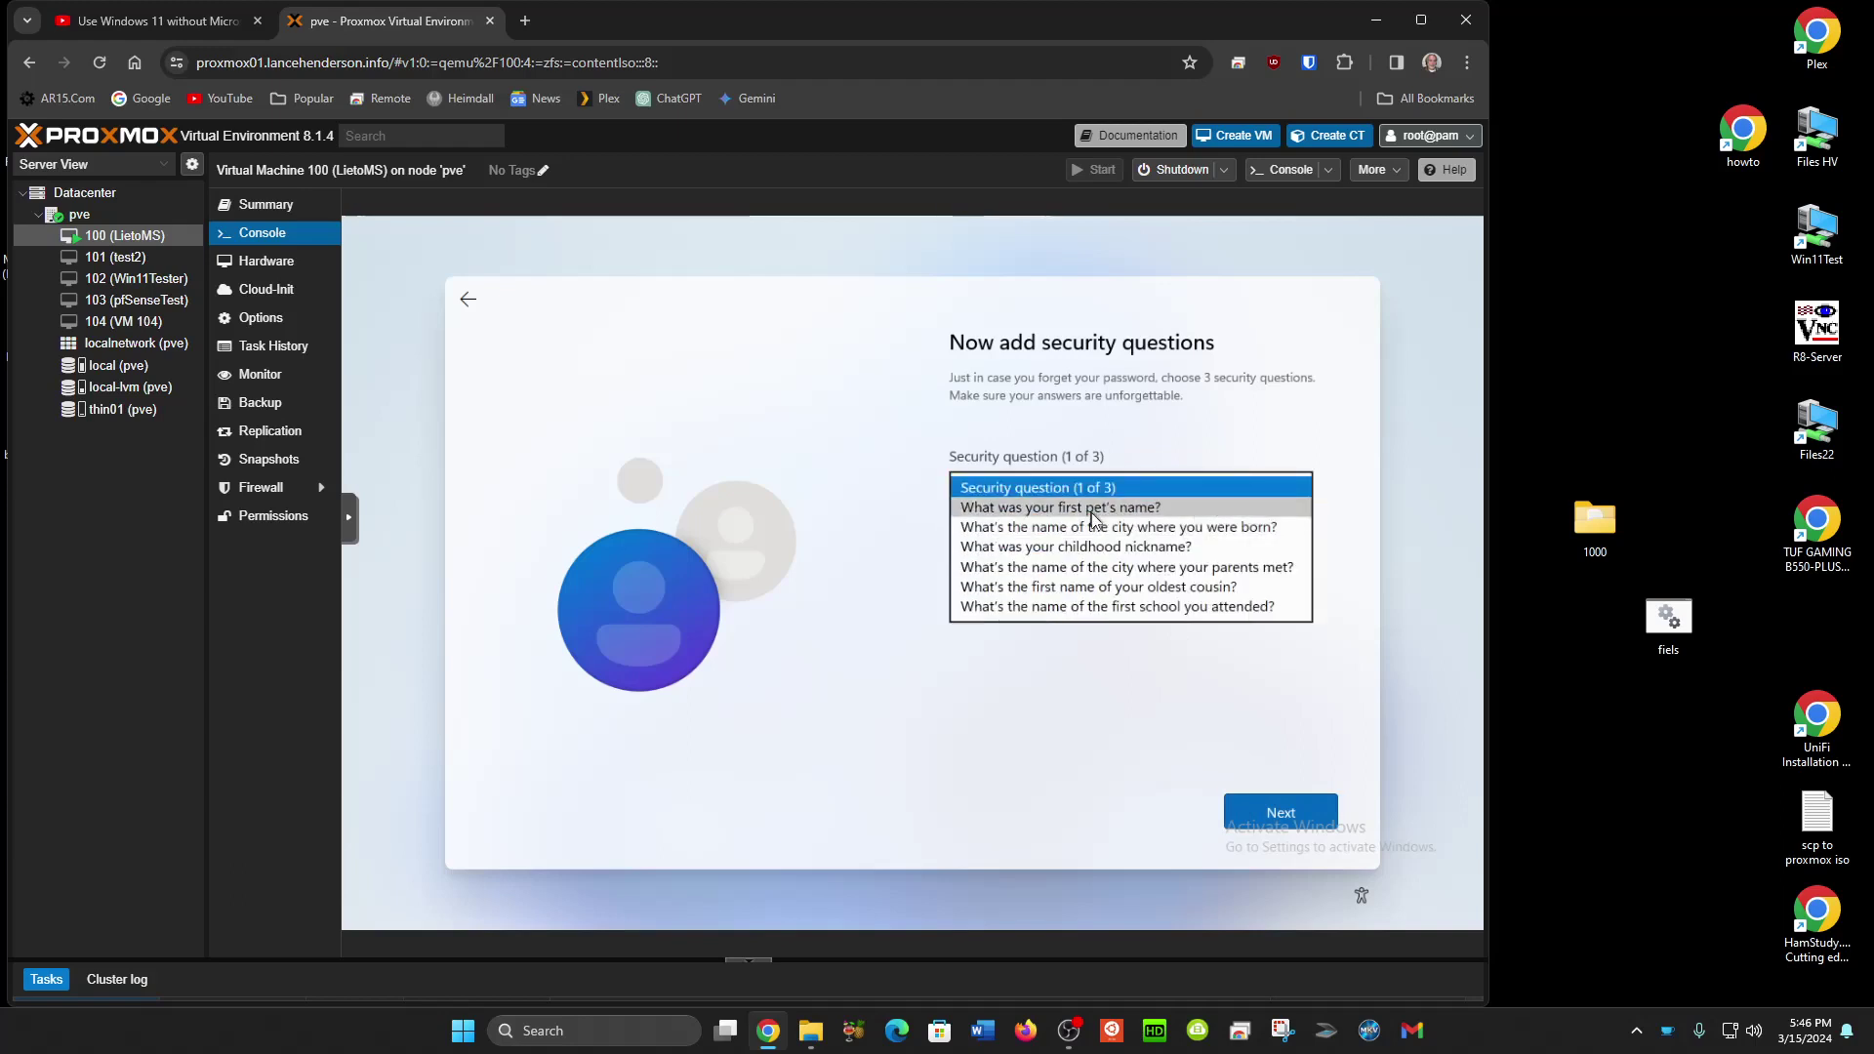
pyautogui.click(1082, 508)
pyautogui.click(1082, 532)
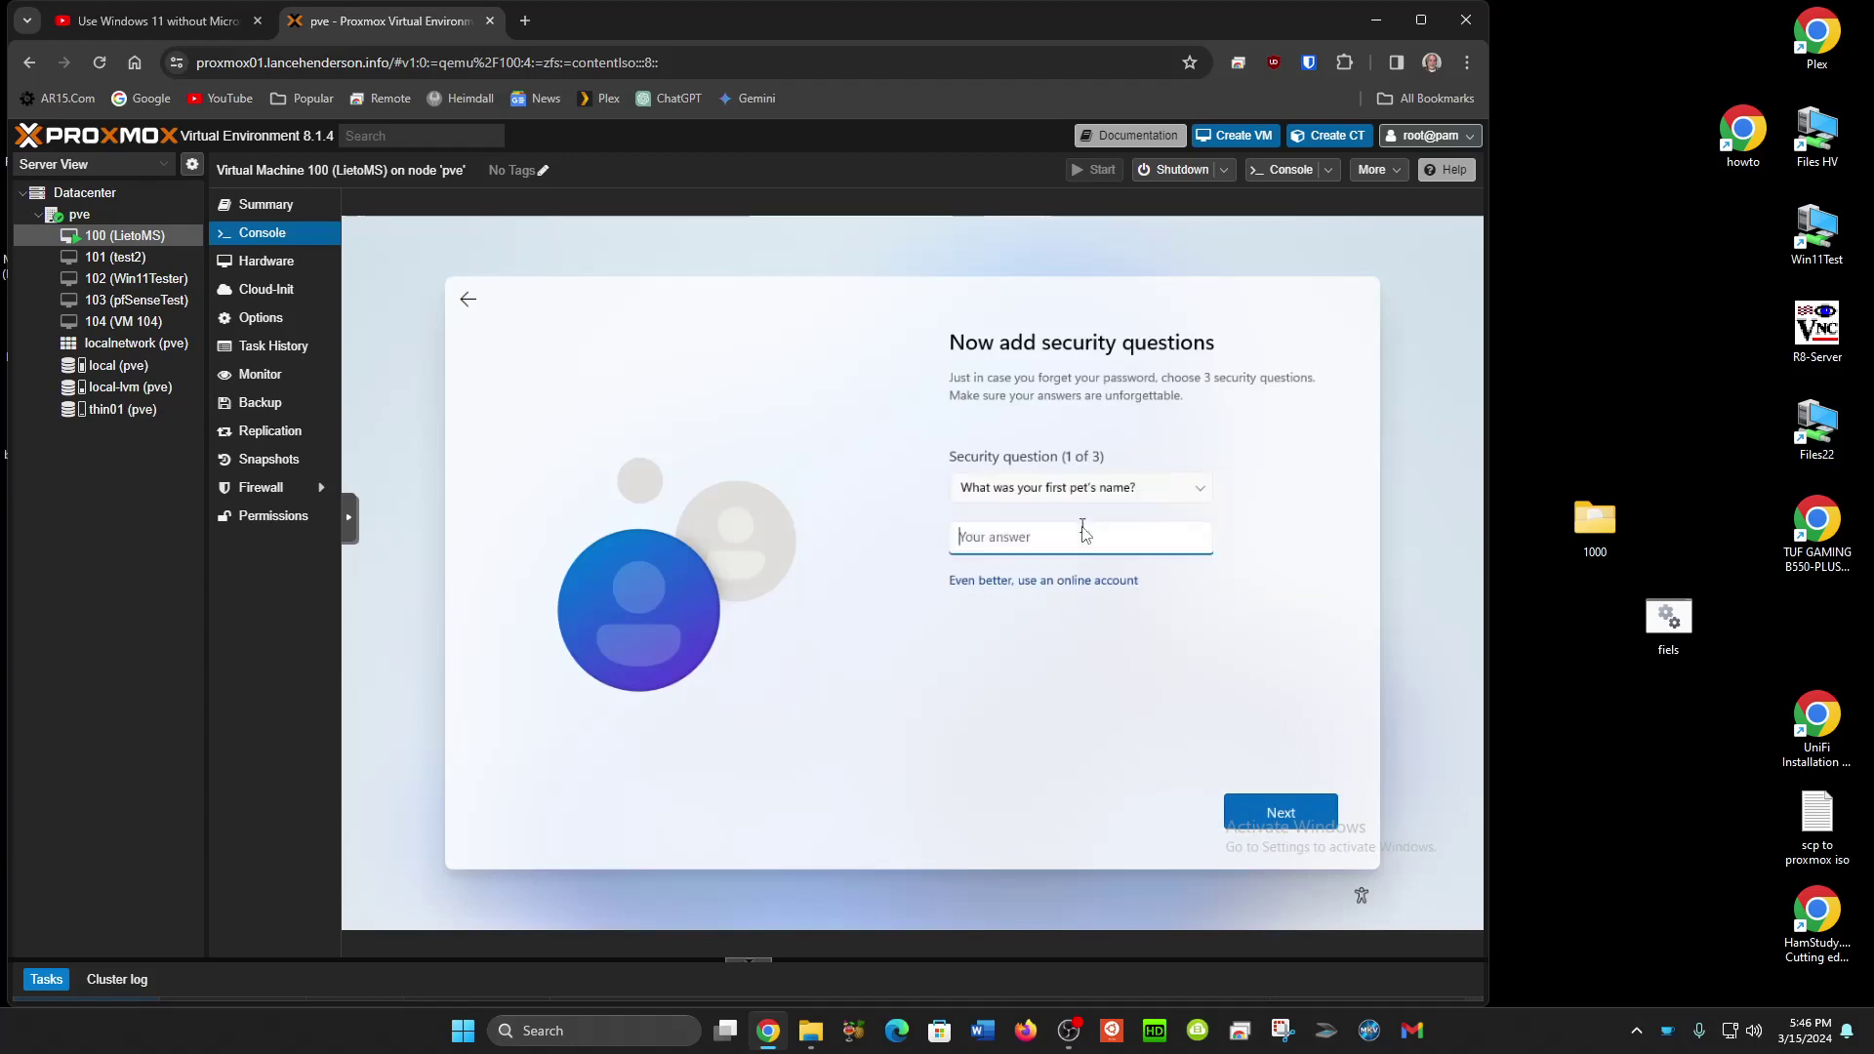
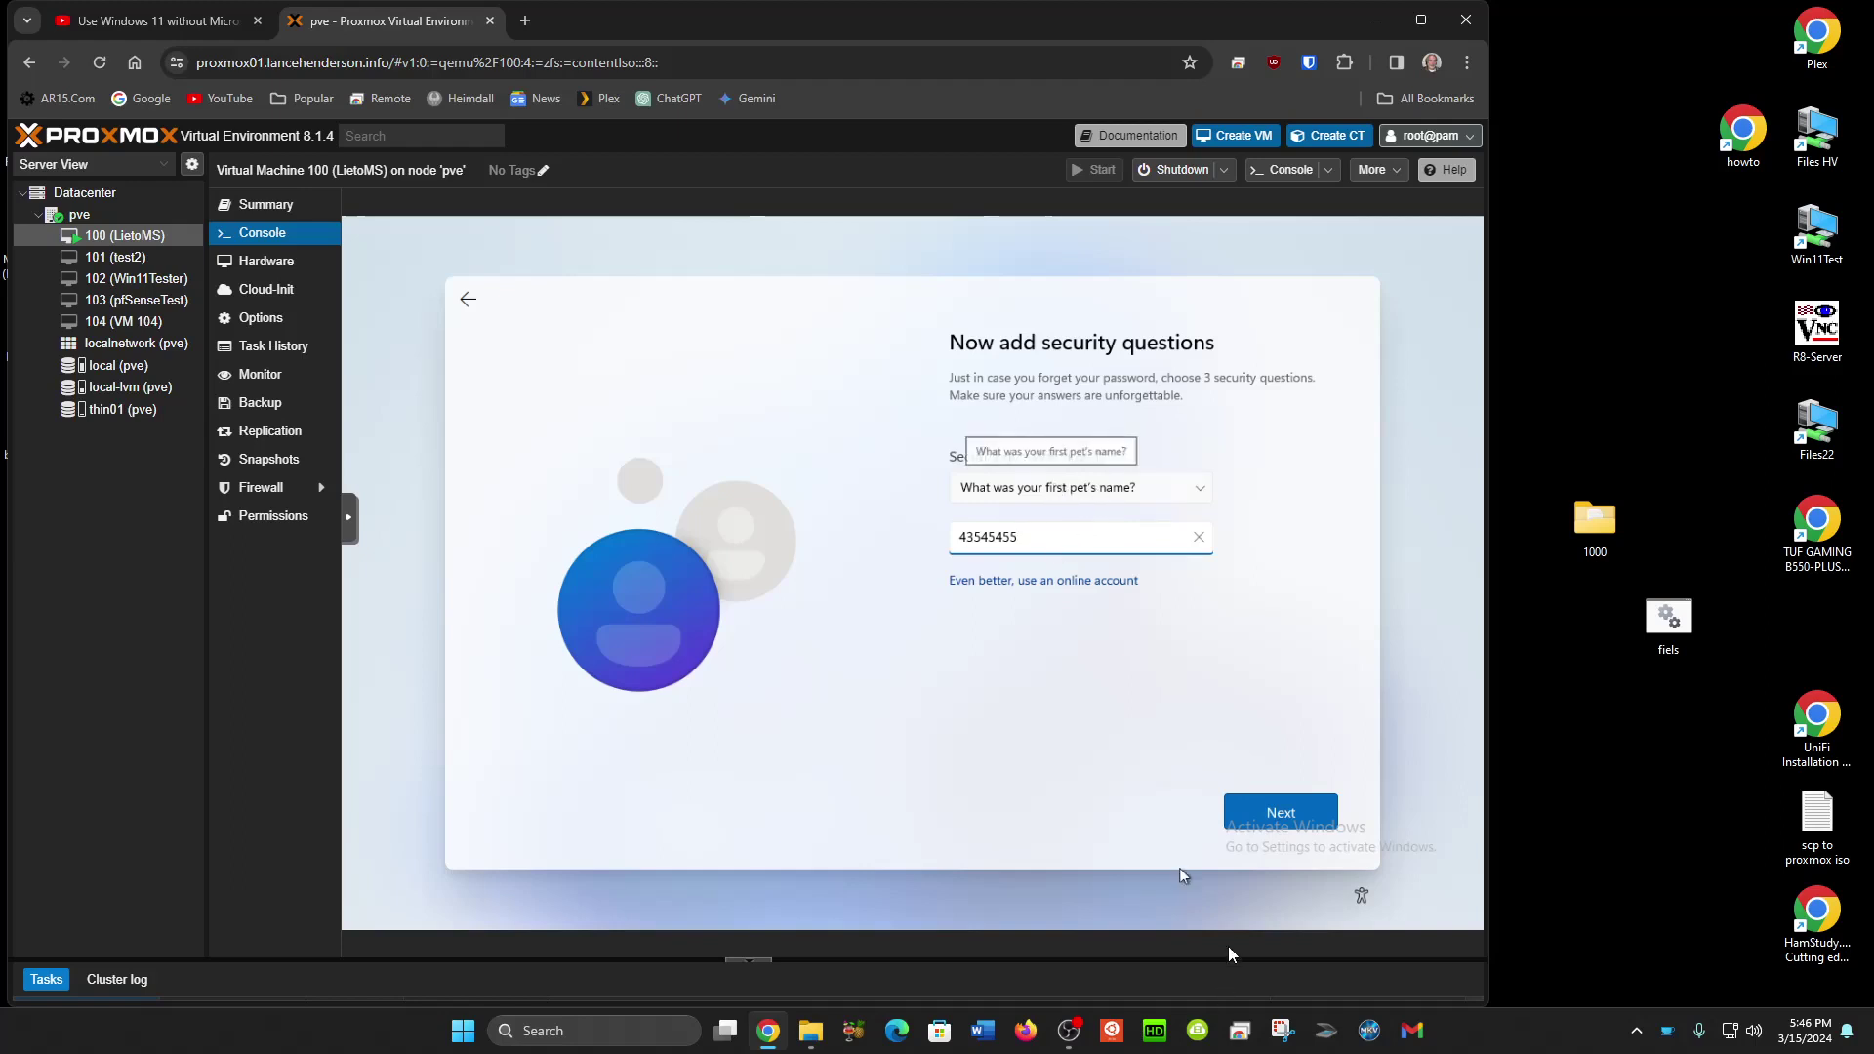
pyautogui.click(1236, 812)
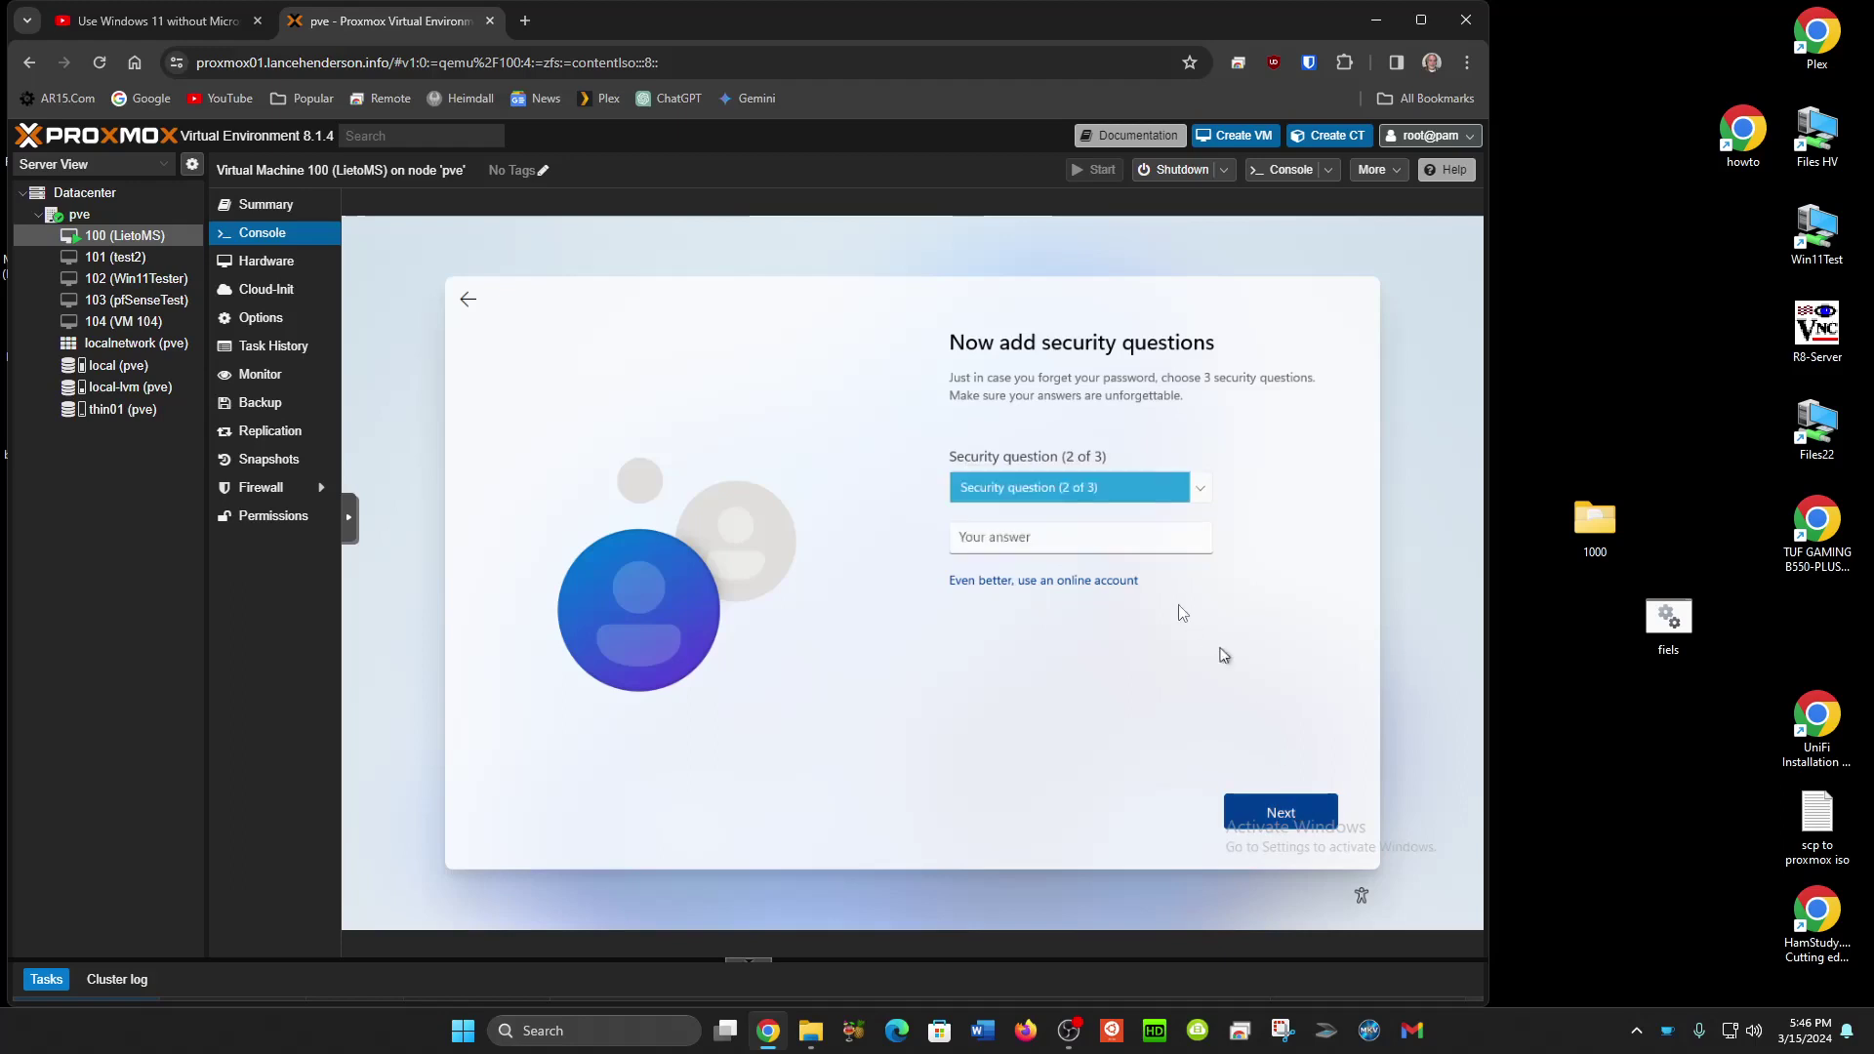
# Choose the 'city where you were born' question for question two and answer it.
pyautogui.click(1052, 483)
pyautogui.click(1056, 507)
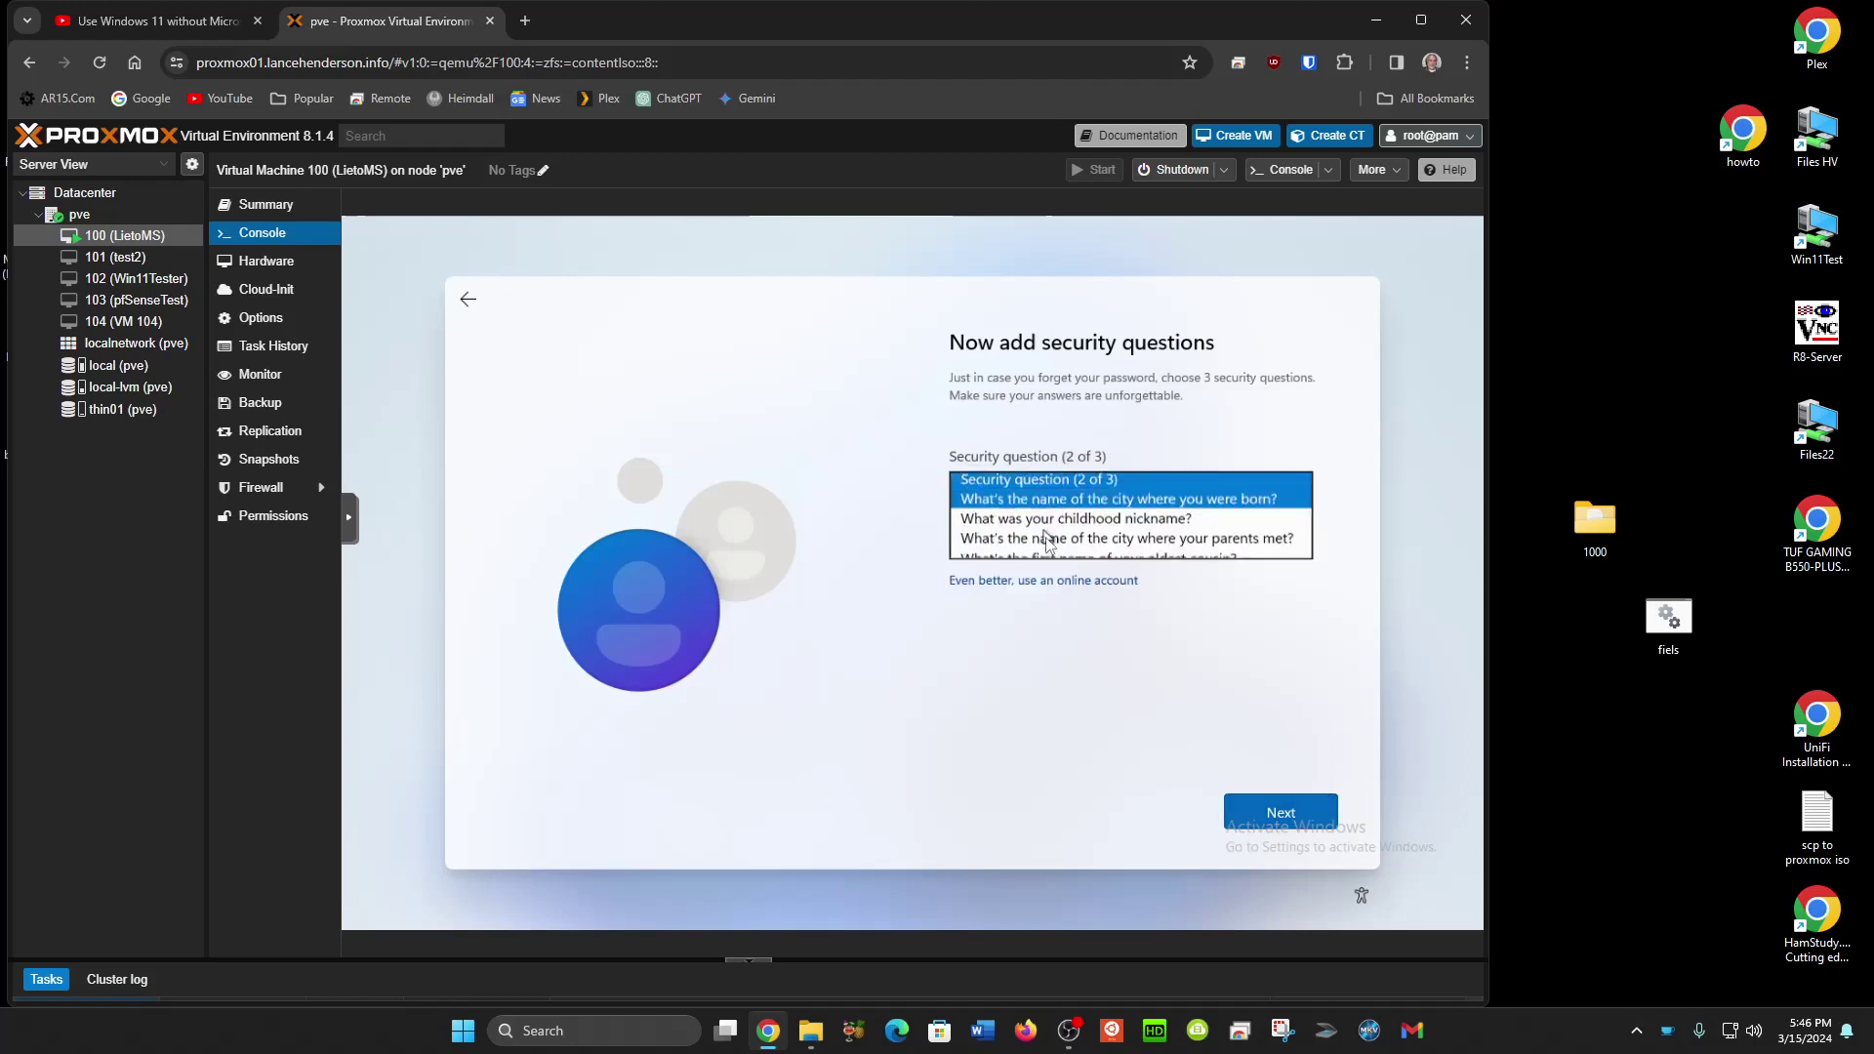
pyautogui.click(1046, 539)
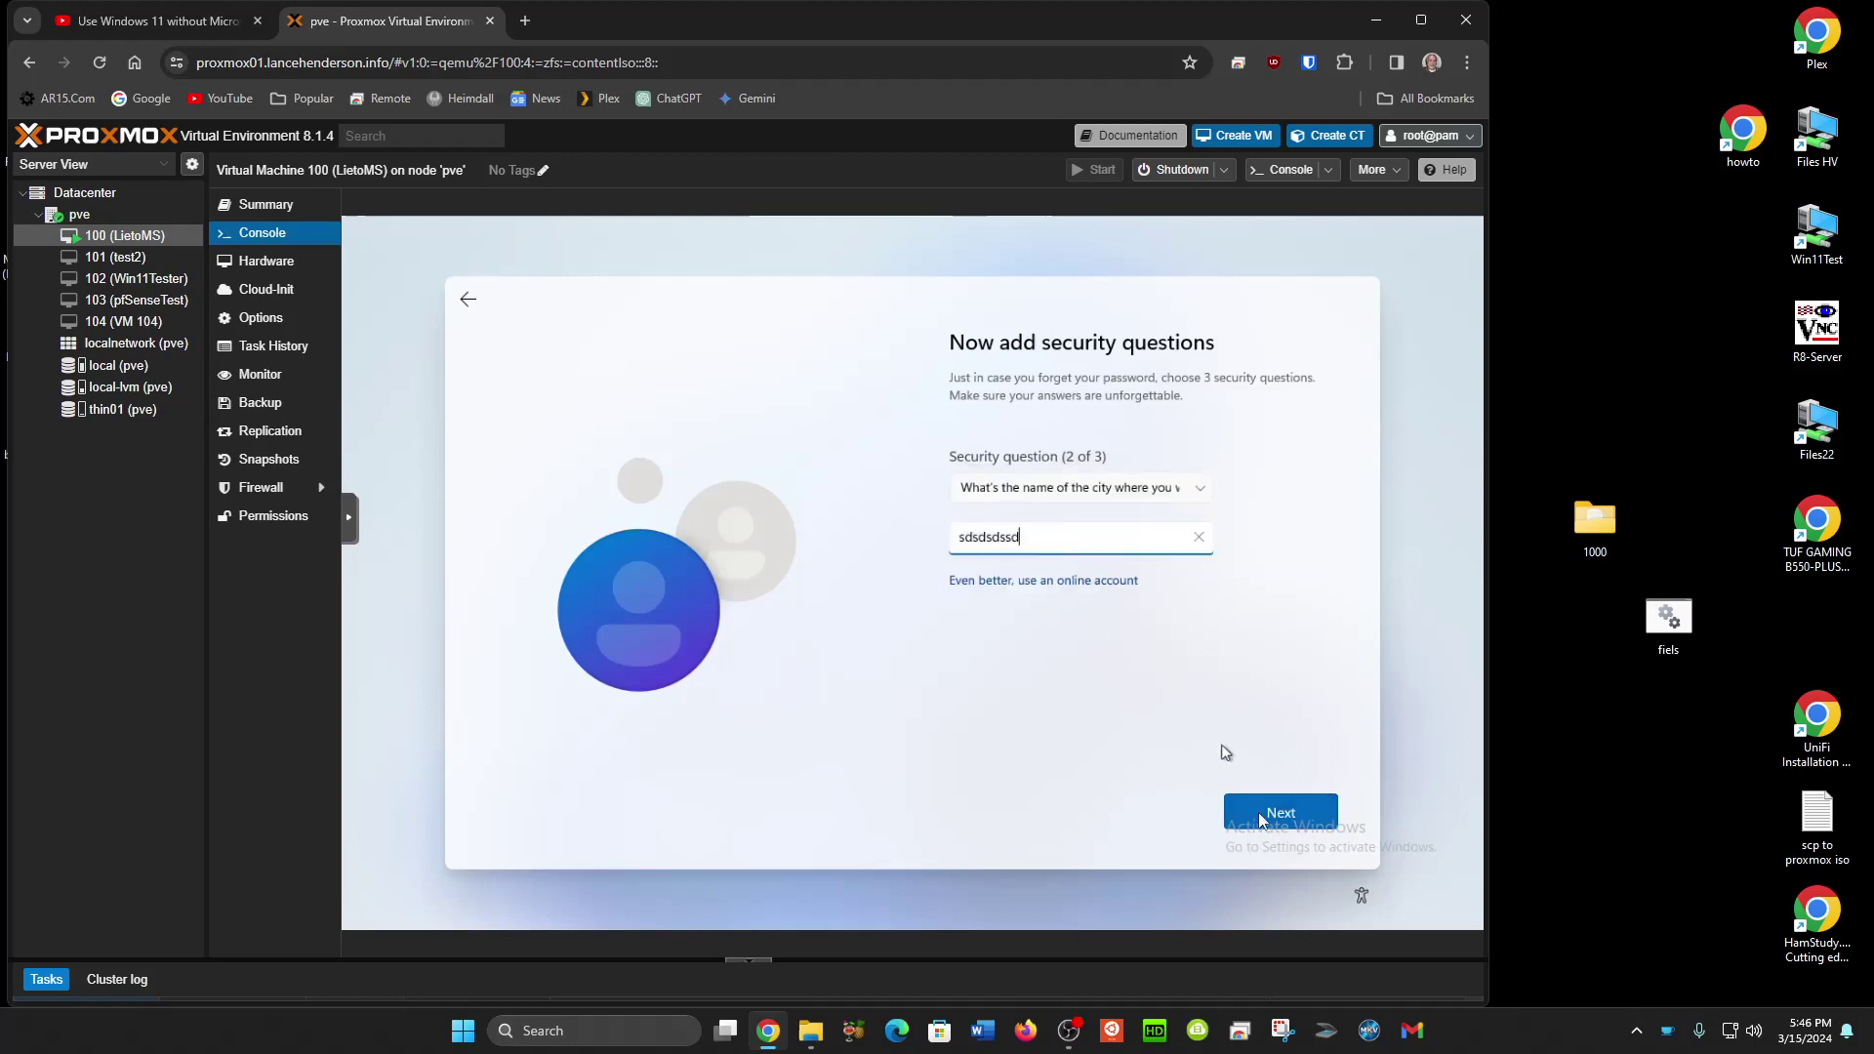
pyautogui.click(1269, 812)
# Choose the oldest cousin's first name question for question three, answer it, and submit.
pyautogui.click(1068, 488)
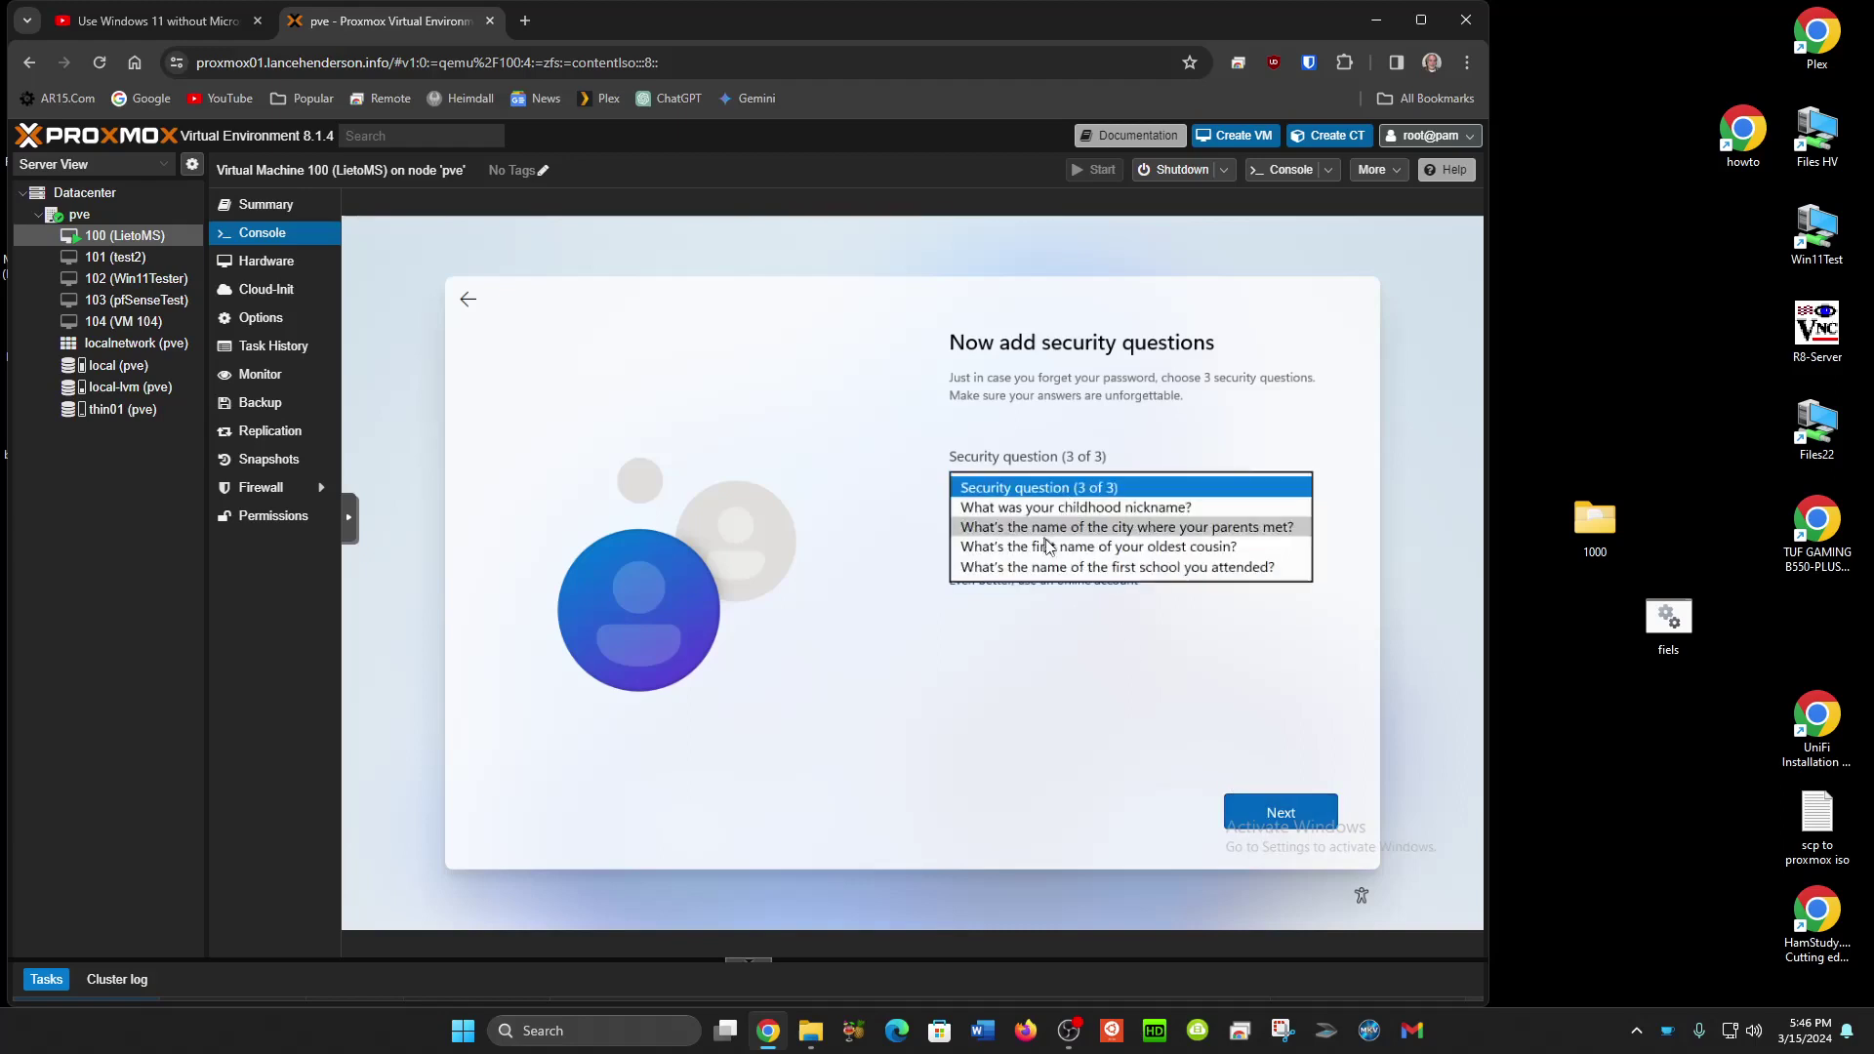
pyautogui.click(1059, 547)
pyautogui.click(1059, 543)
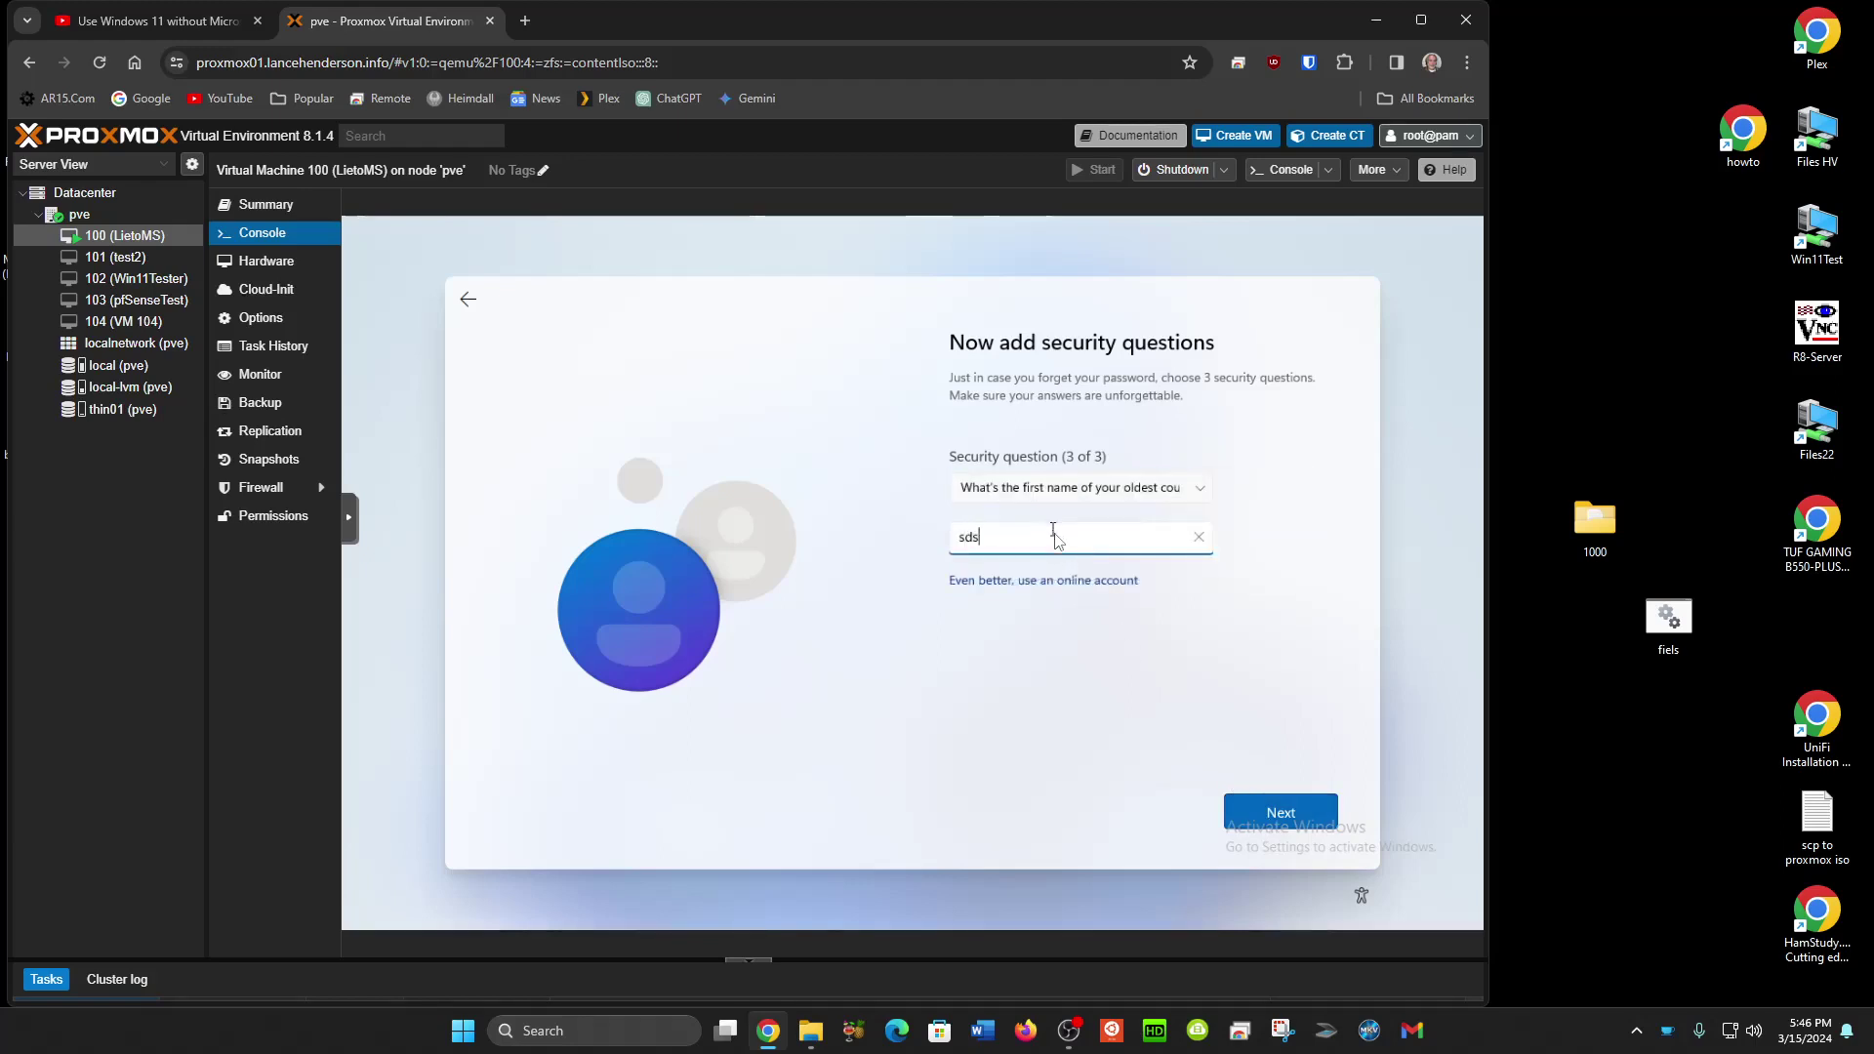
pyautogui.click(1258, 811)
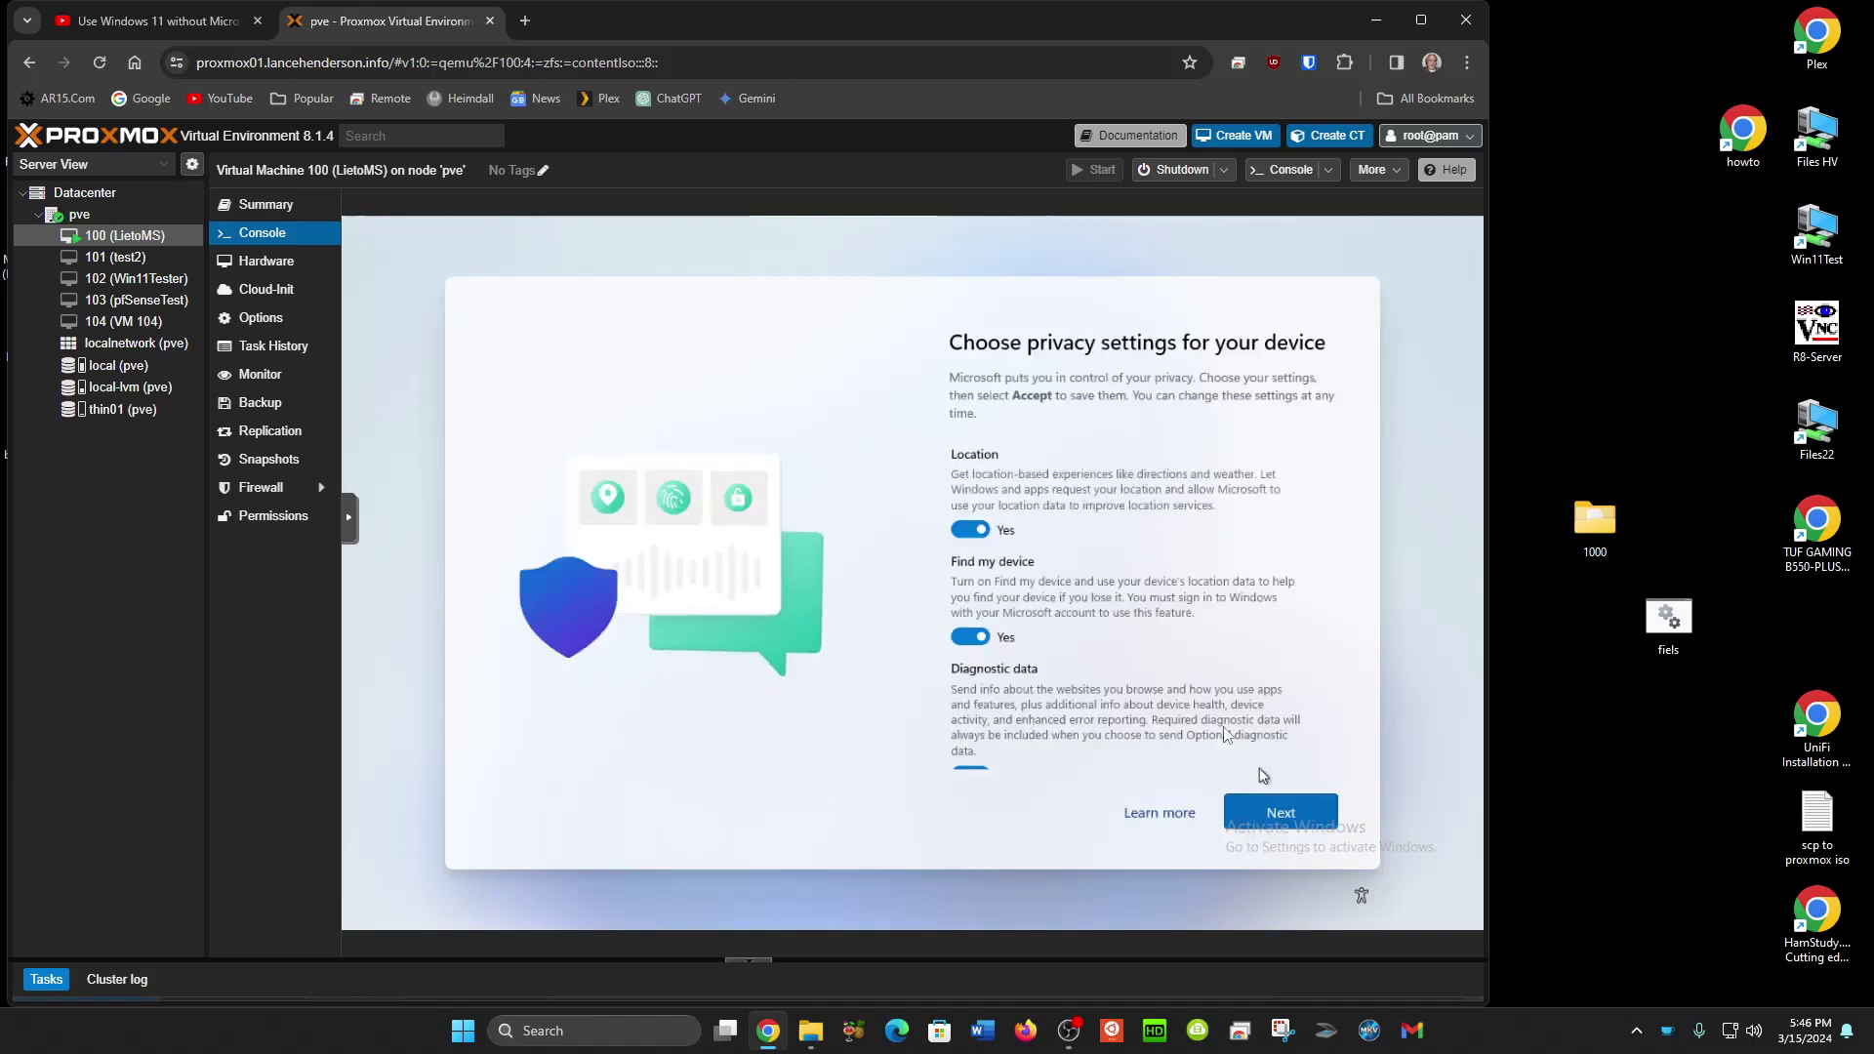
# Turn off Location, Find my device, inking & typing, tailored experiences and Advertising ID, set diagnostics to Required, and accept.
pyautogui.click(983, 530)
pyautogui.click(977, 637)
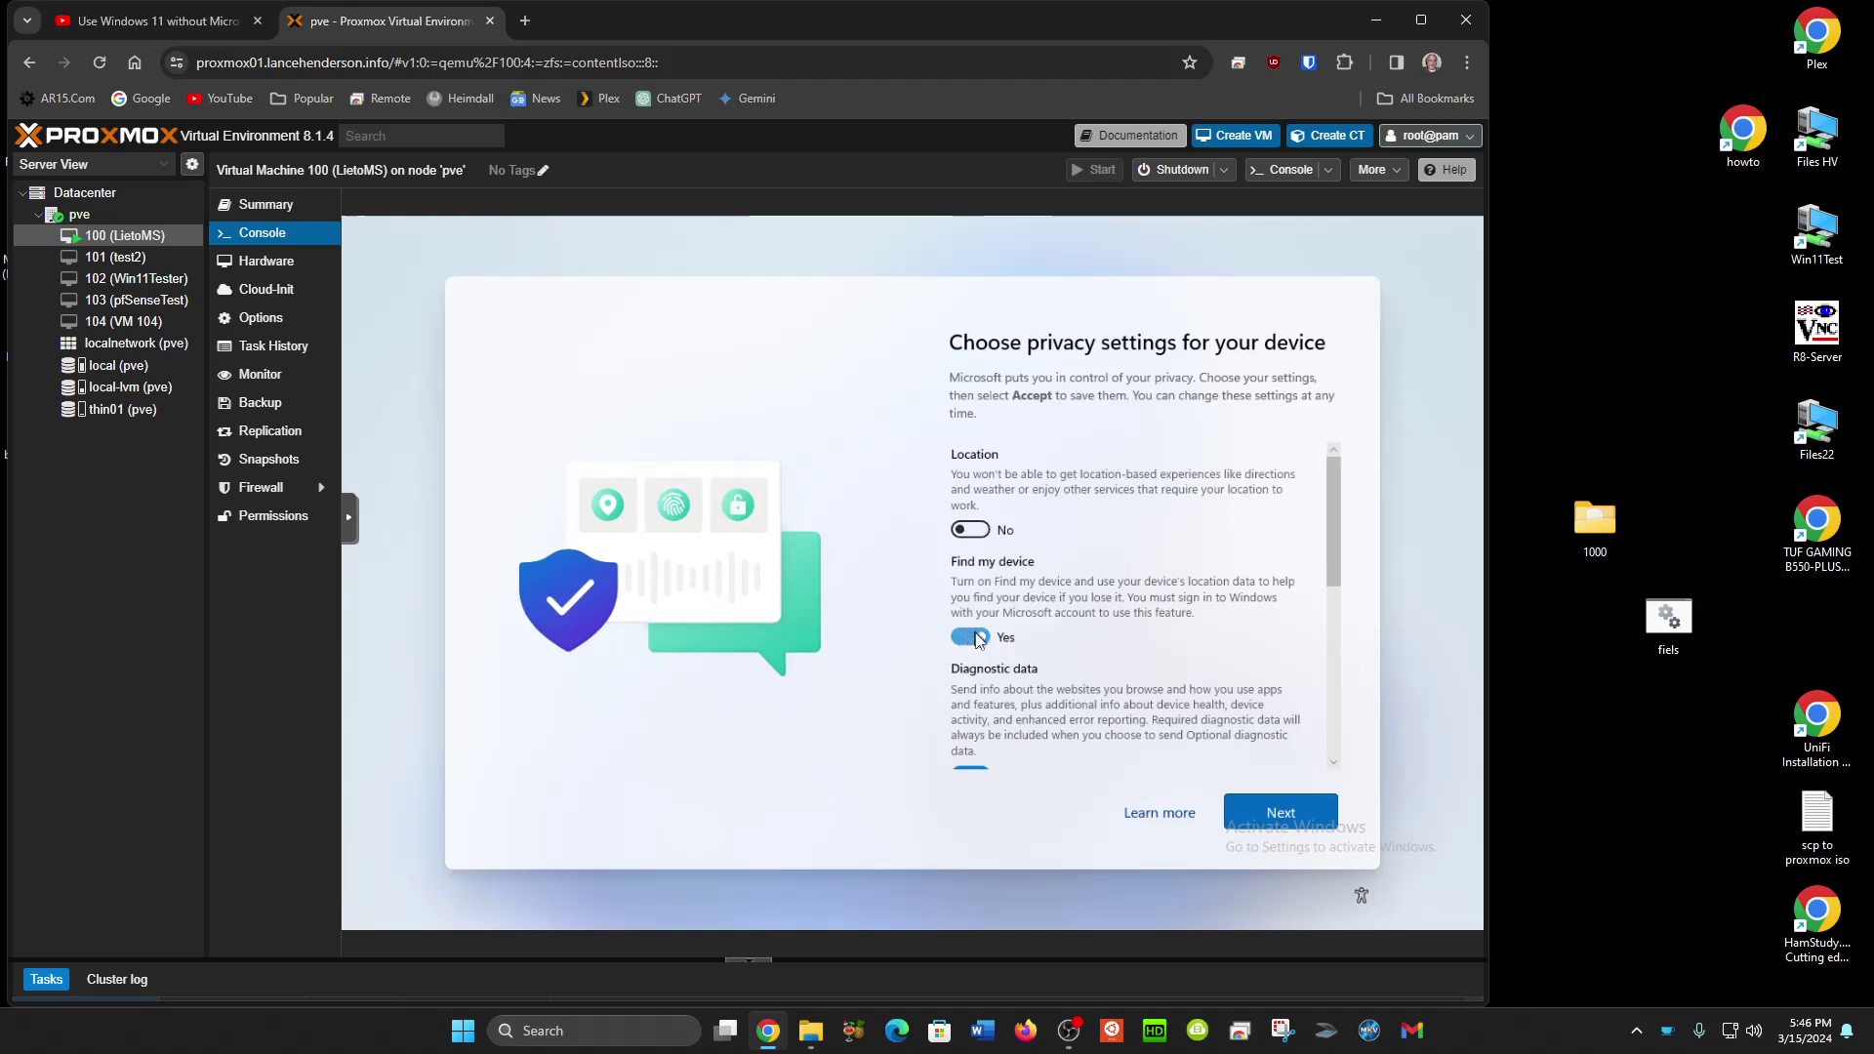
pyautogui.click(979, 762)
pyautogui.scroll(-3, 984, 759)
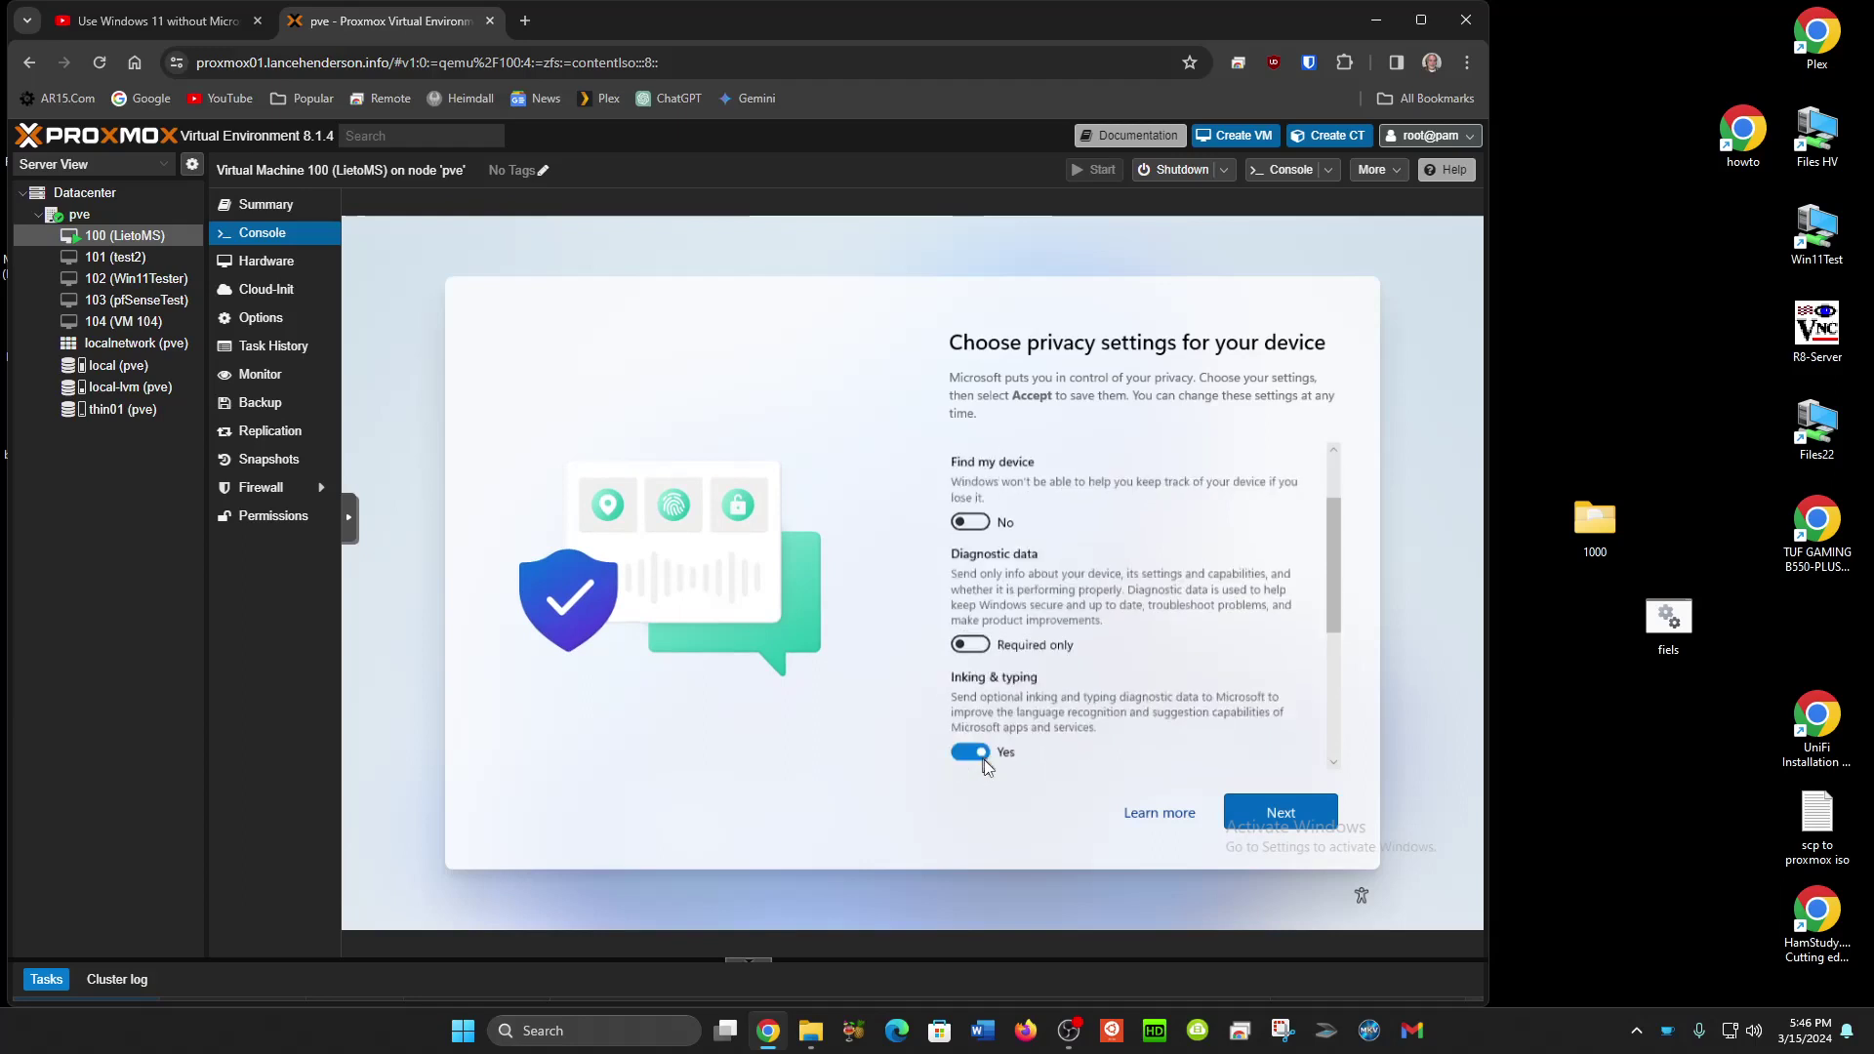
pyautogui.click(972, 606)
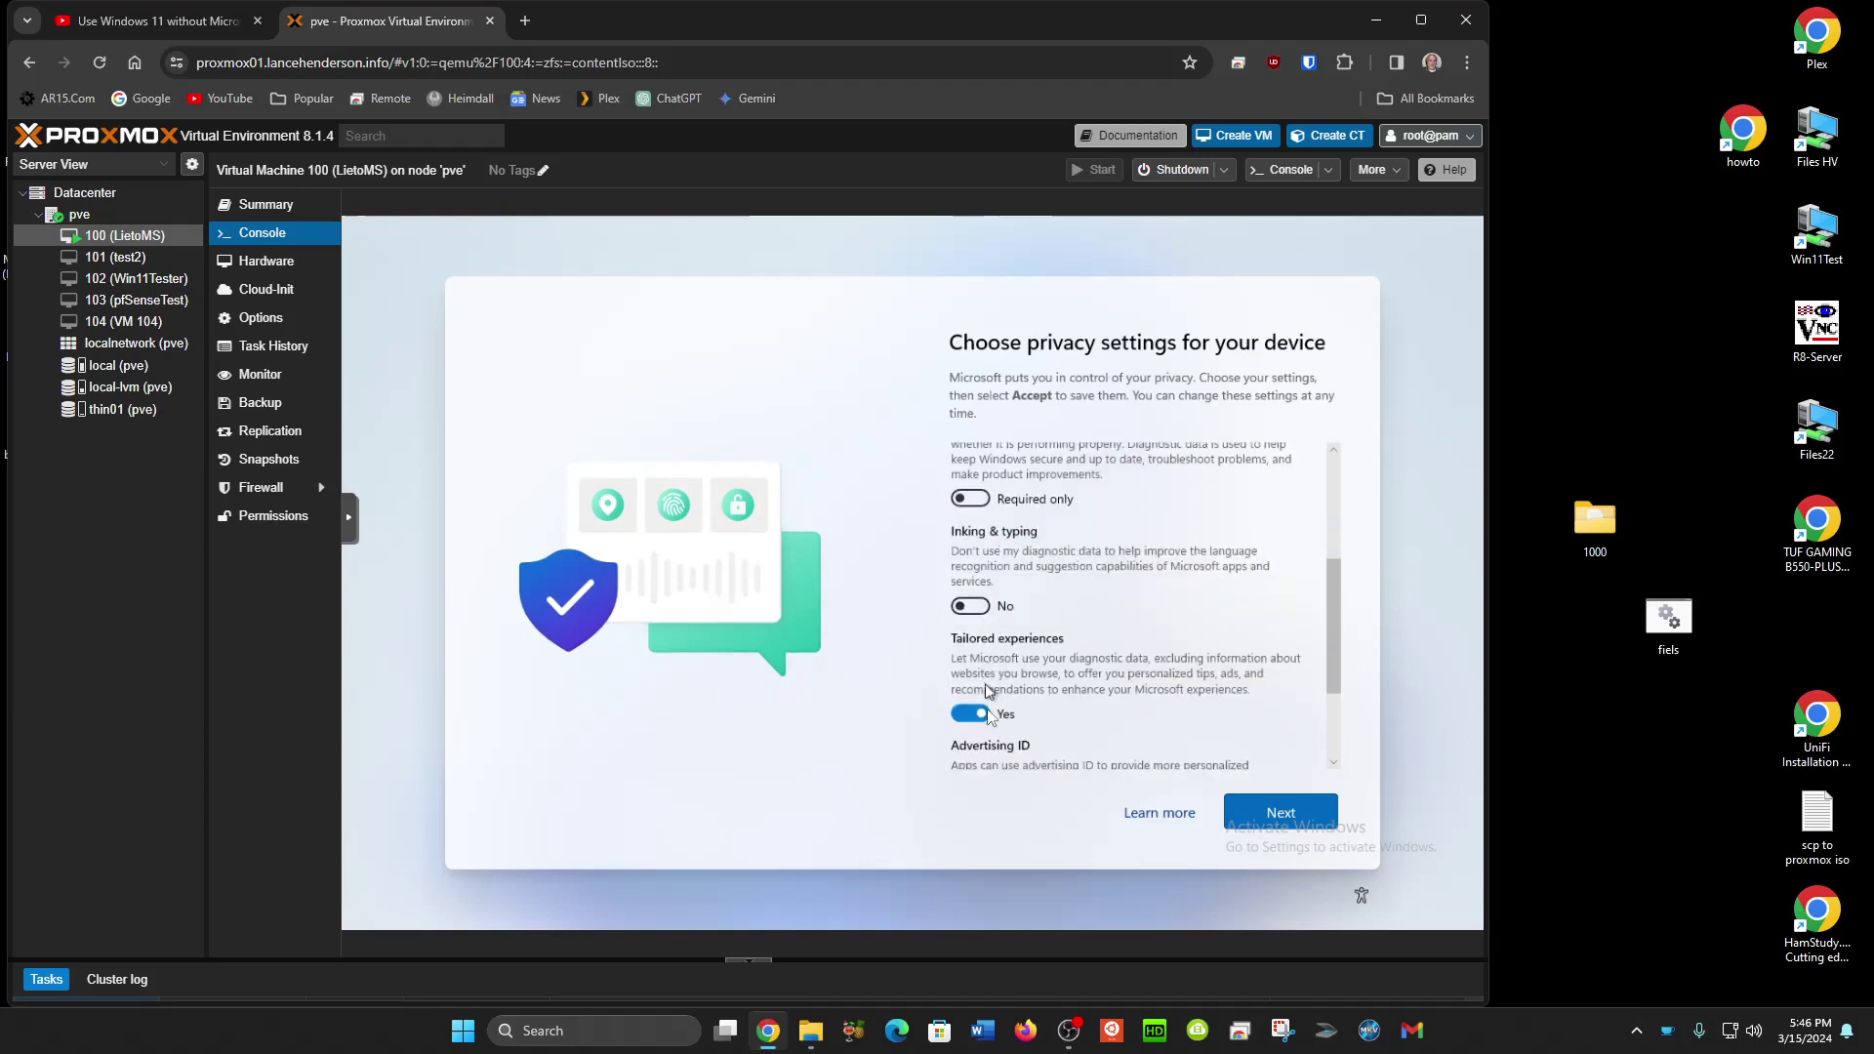
pyautogui.click(974, 714)
pyautogui.scroll(-1, 1083, 705)
pyautogui.scroll(-2, 1084, 706)
pyautogui.click(1002, 685)
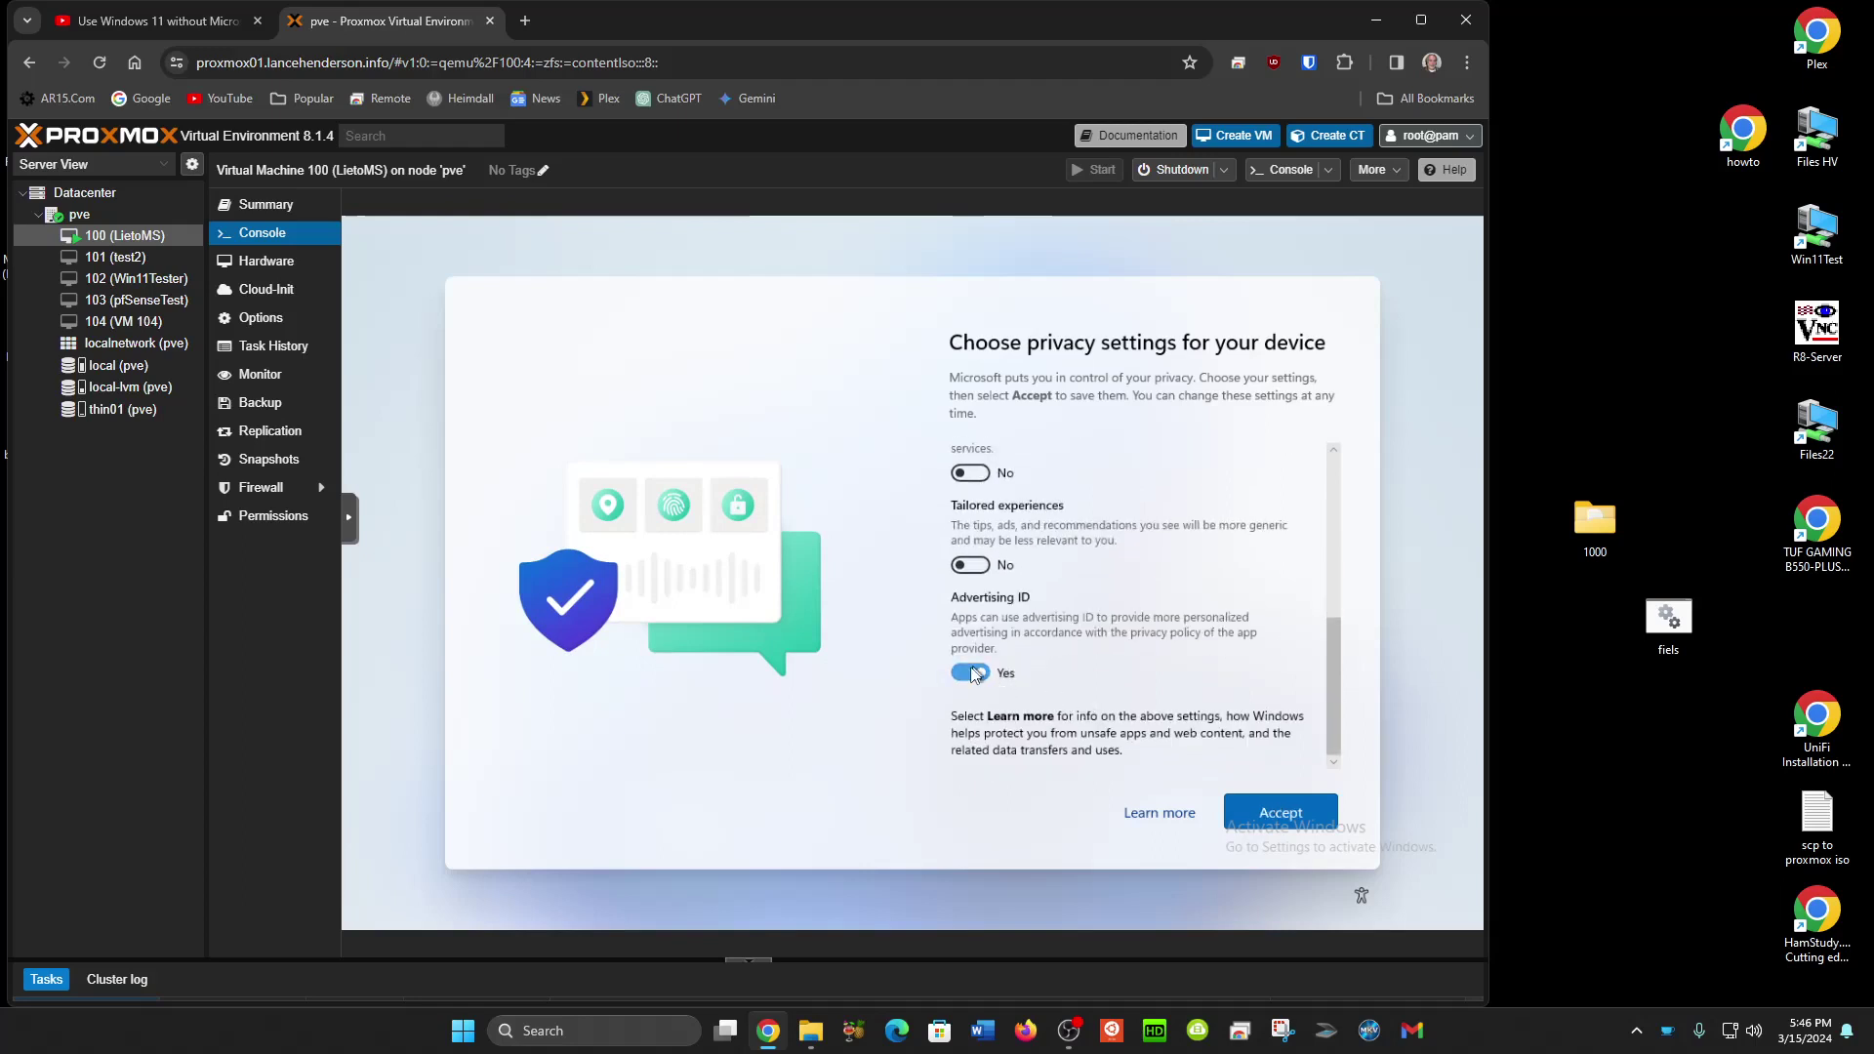
pyautogui.click(1261, 812)
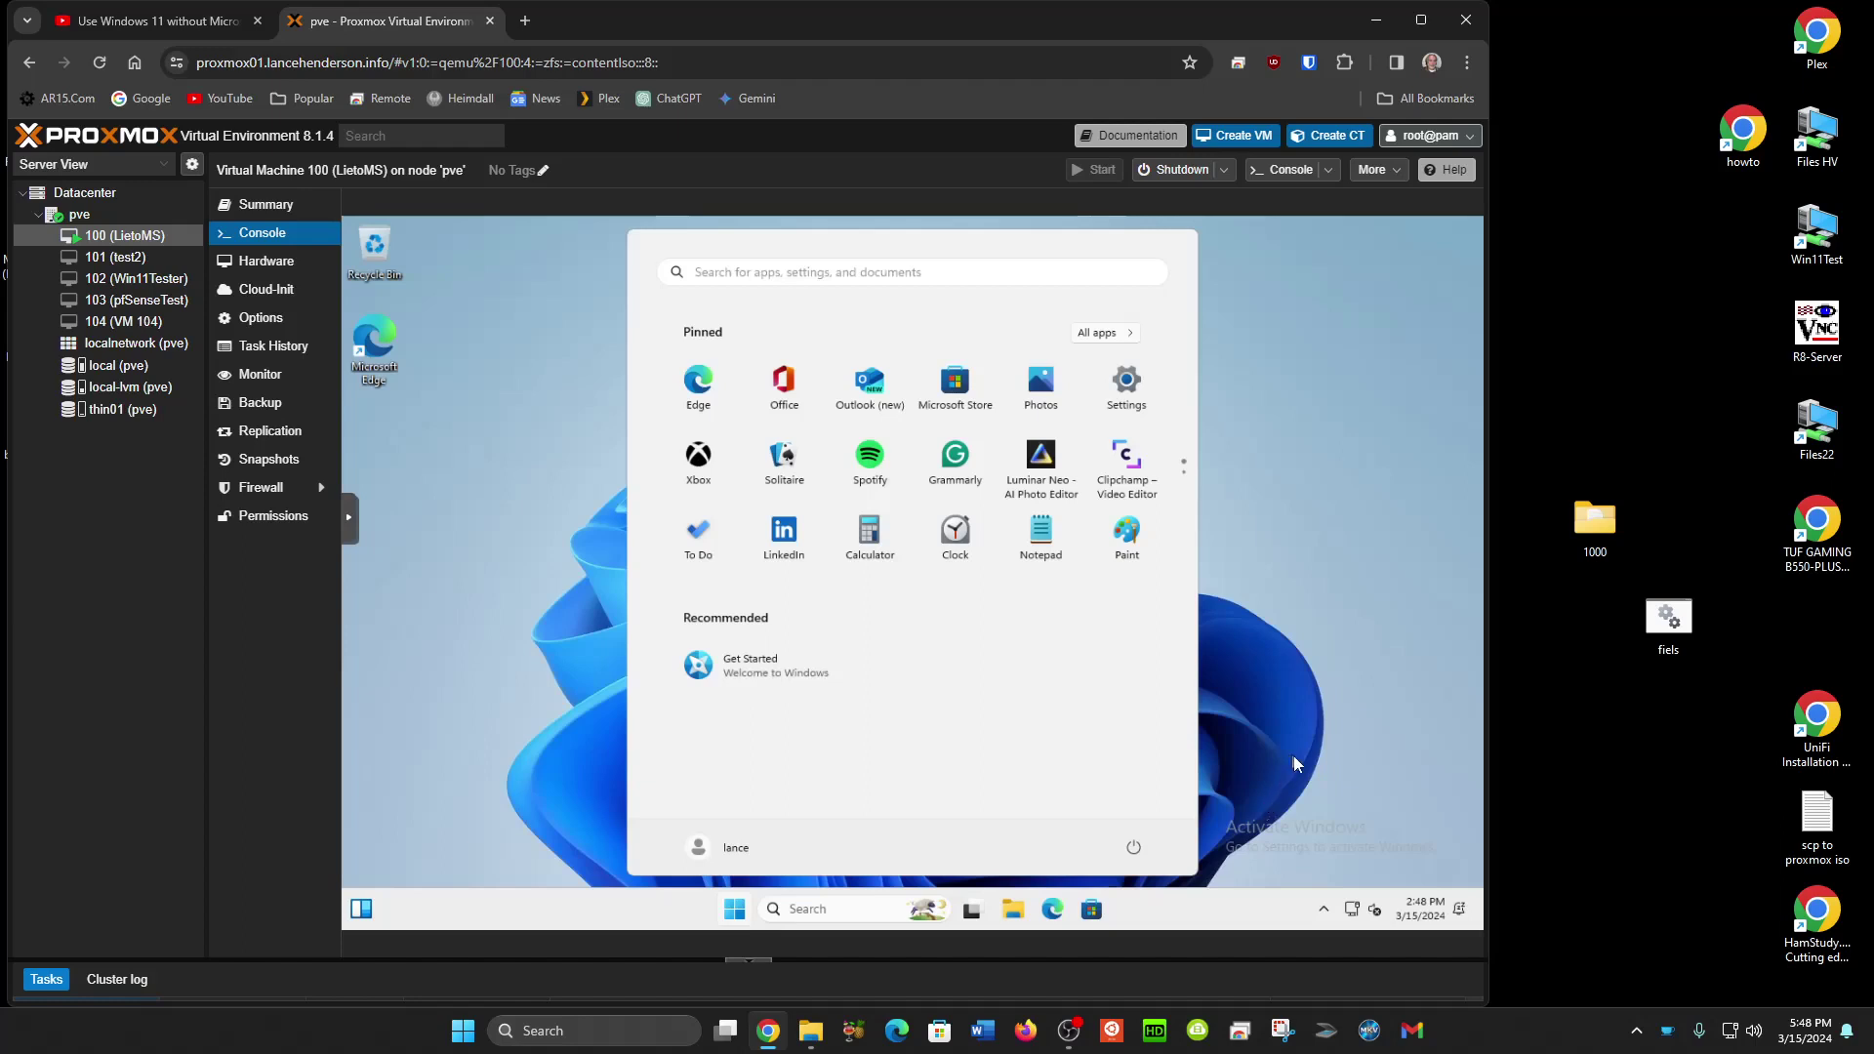
# Click the desktop to close the Start menu.
pyautogui.click(1267, 789)
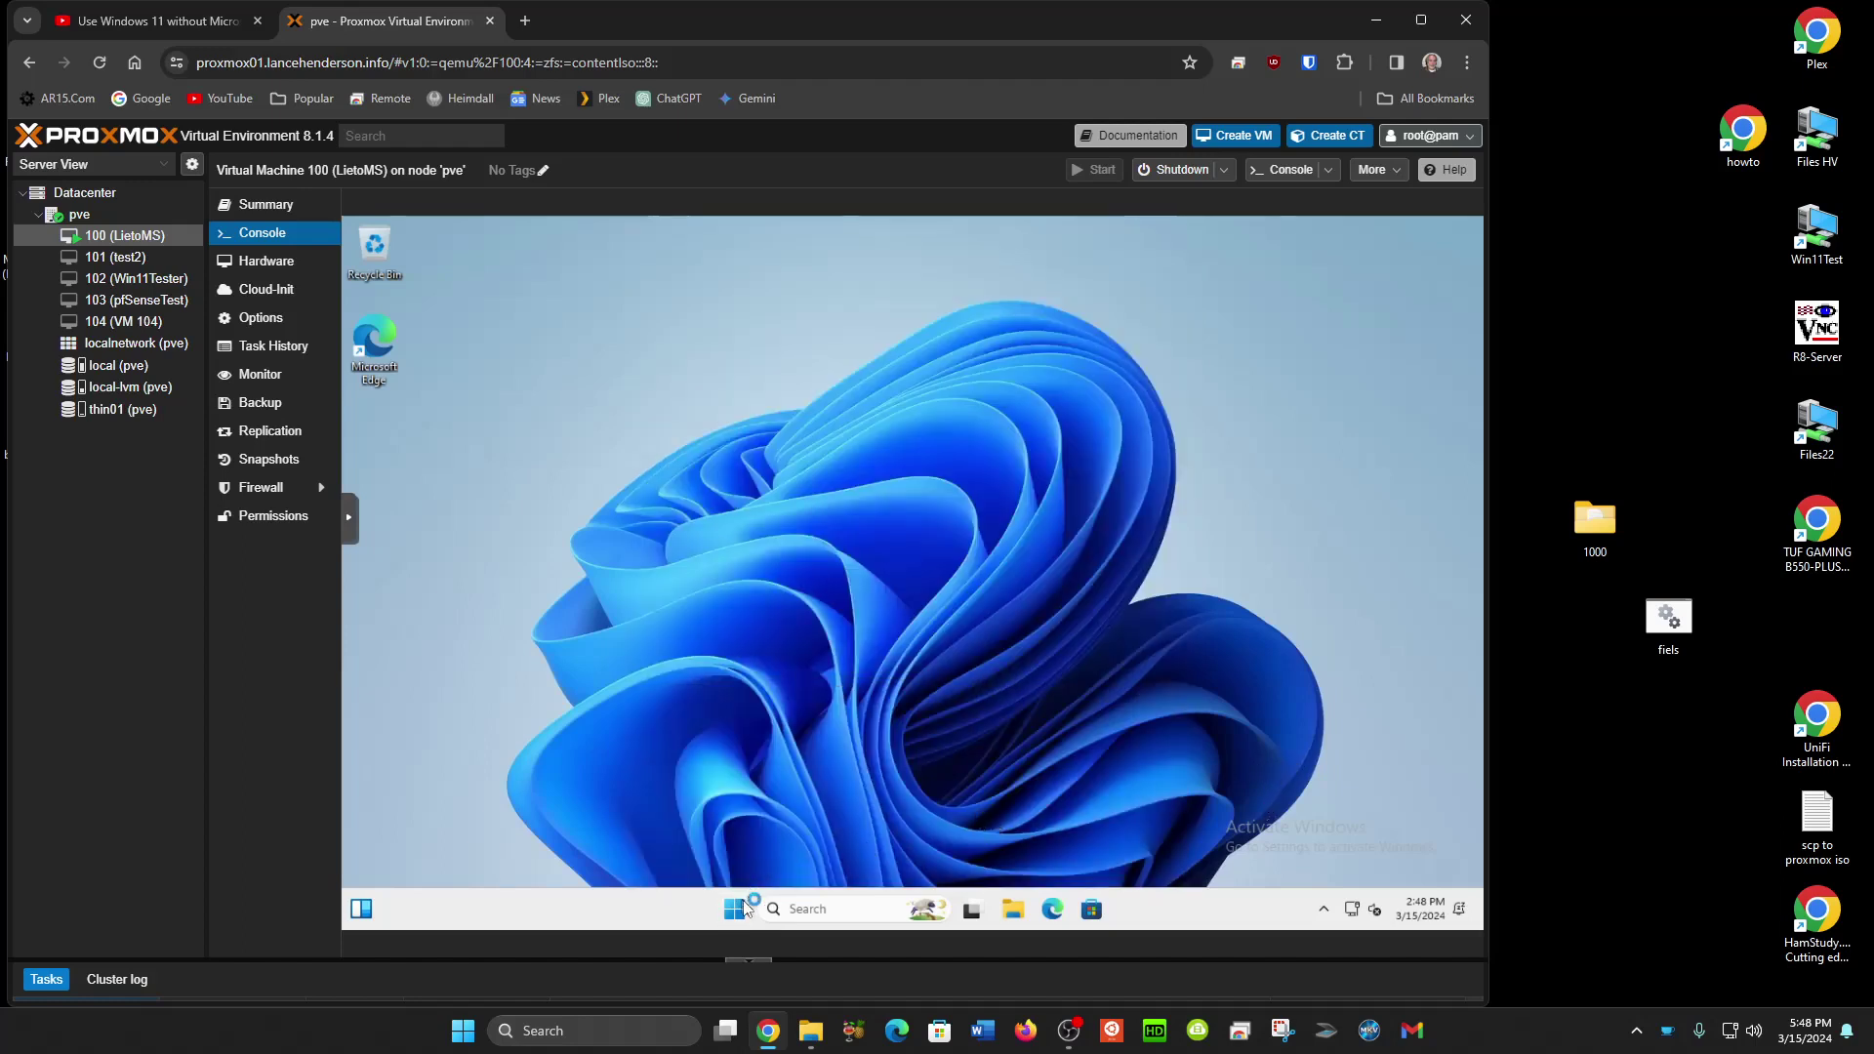